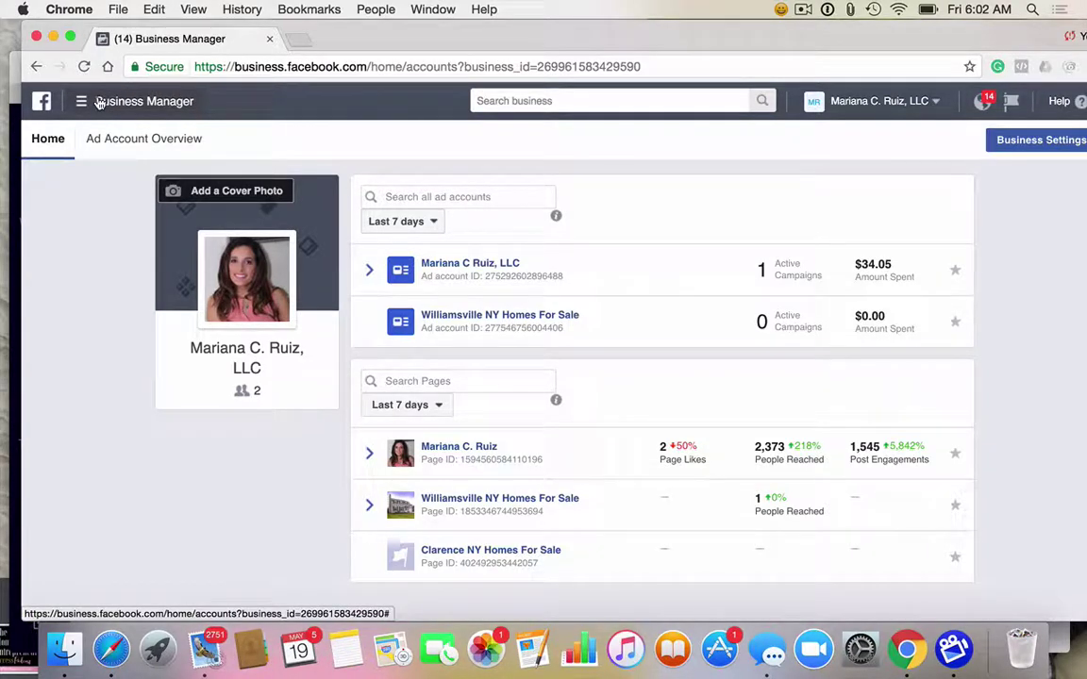
Step: Go to Pixels and switch to the personal ad account's pixel showing 133 fires
{"action": "left_click", "coordinate": [99, 104]}
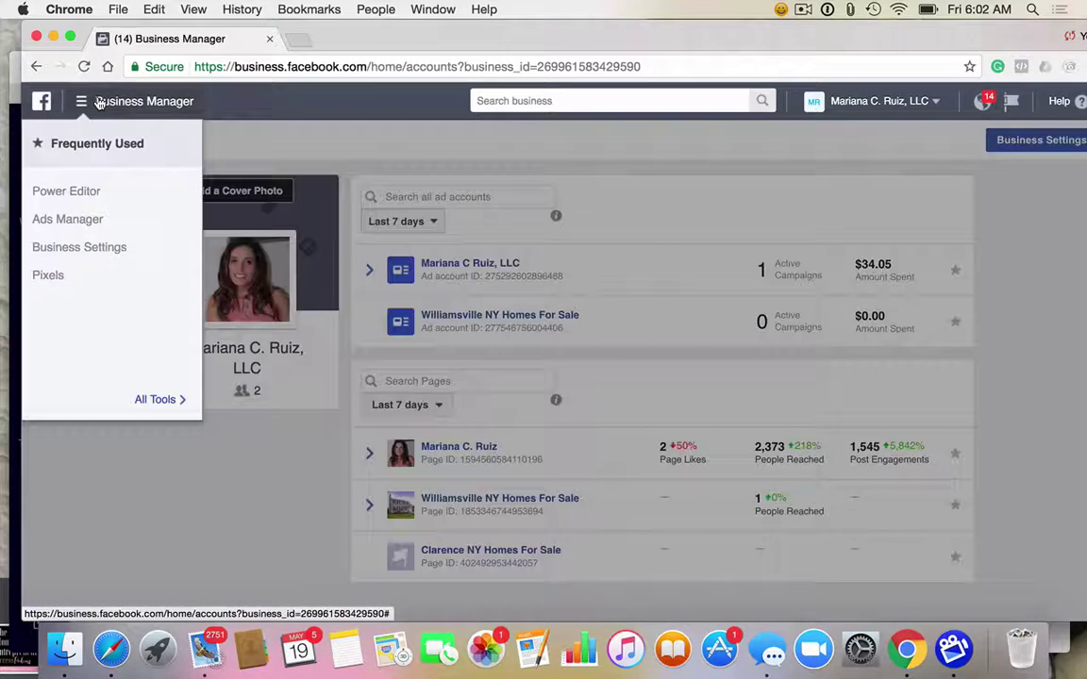
{"action": "left_click", "coordinate": [44, 281]}
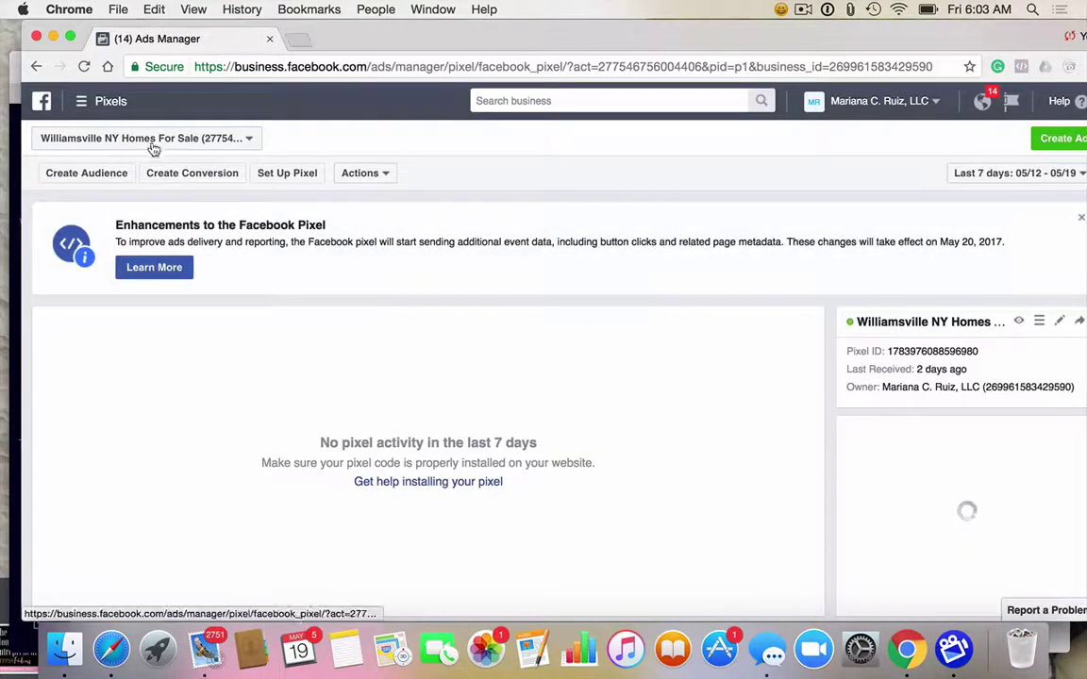
{"action": "left_click", "coordinate": [151, 140]}
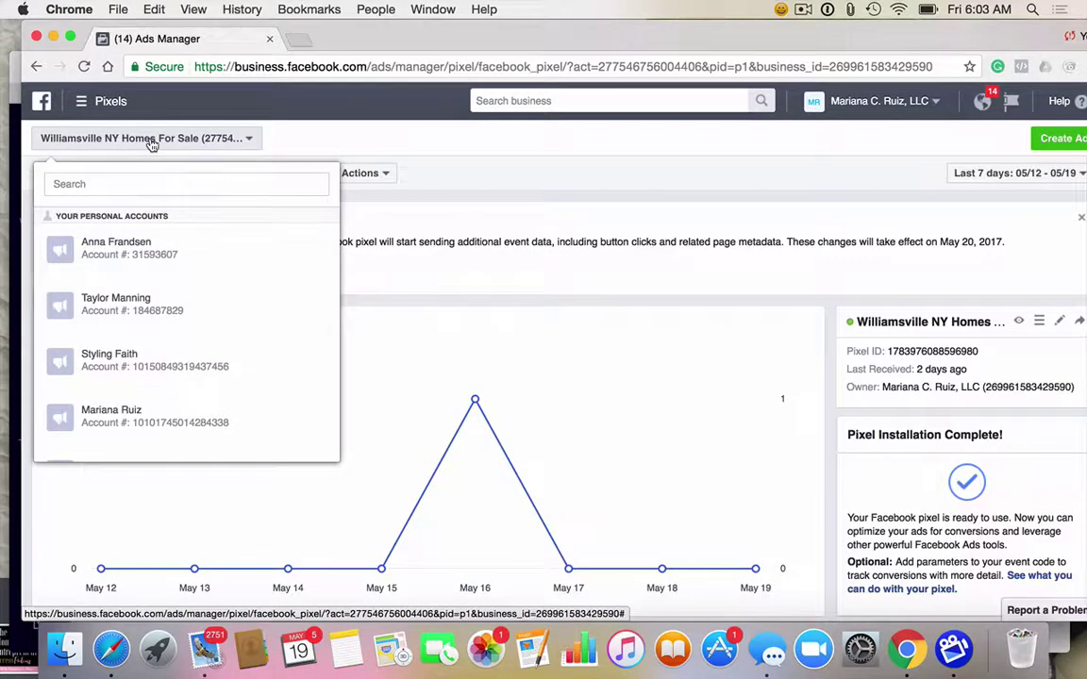
{"action": "scroll", "coordinate": [194, 341], "scroll_direction": "down", "scroll_amount": 5}
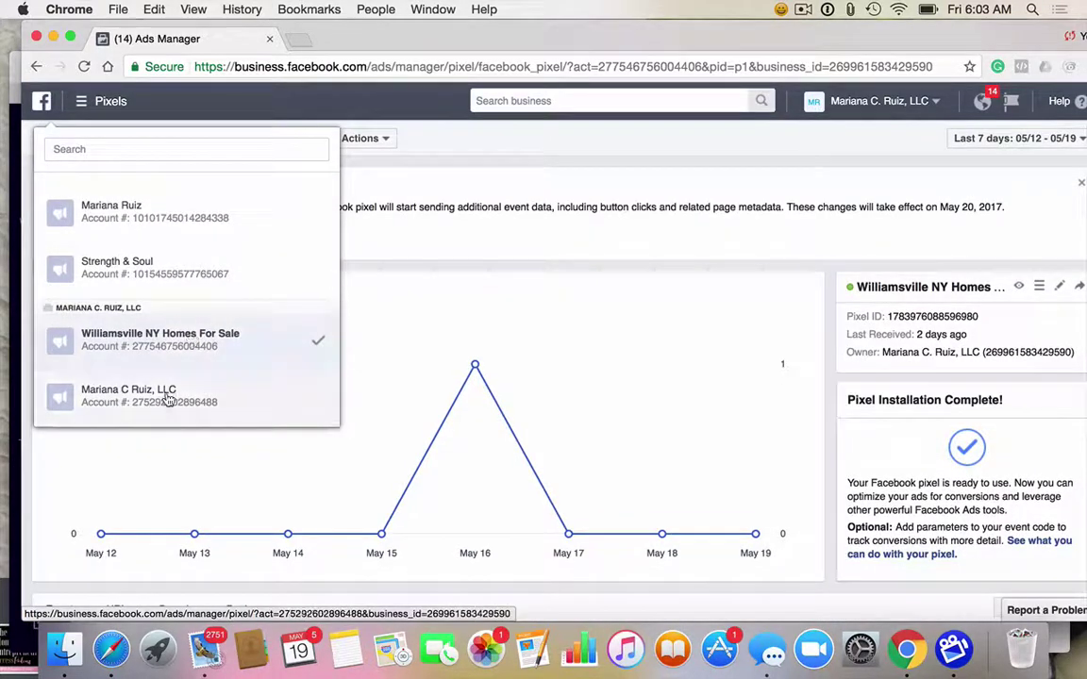
{"action": "scroll", "coordinate": [157, 323], "scroll_direction": "up", "scroll_amount": 3}
{"action": "left_click", "coordinate": [146, 245]}
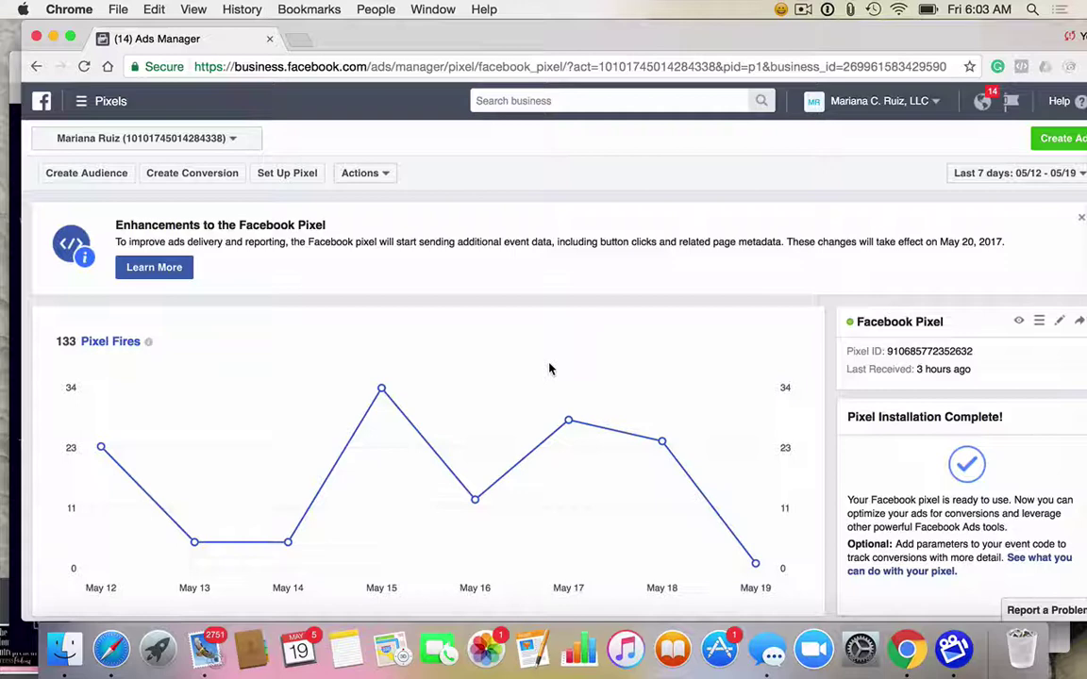
Step: Open View Pixel Code under Actions and copy the full pixel base code to the clipboard
{"action": "left_click", "coordinate": [370, 174]}
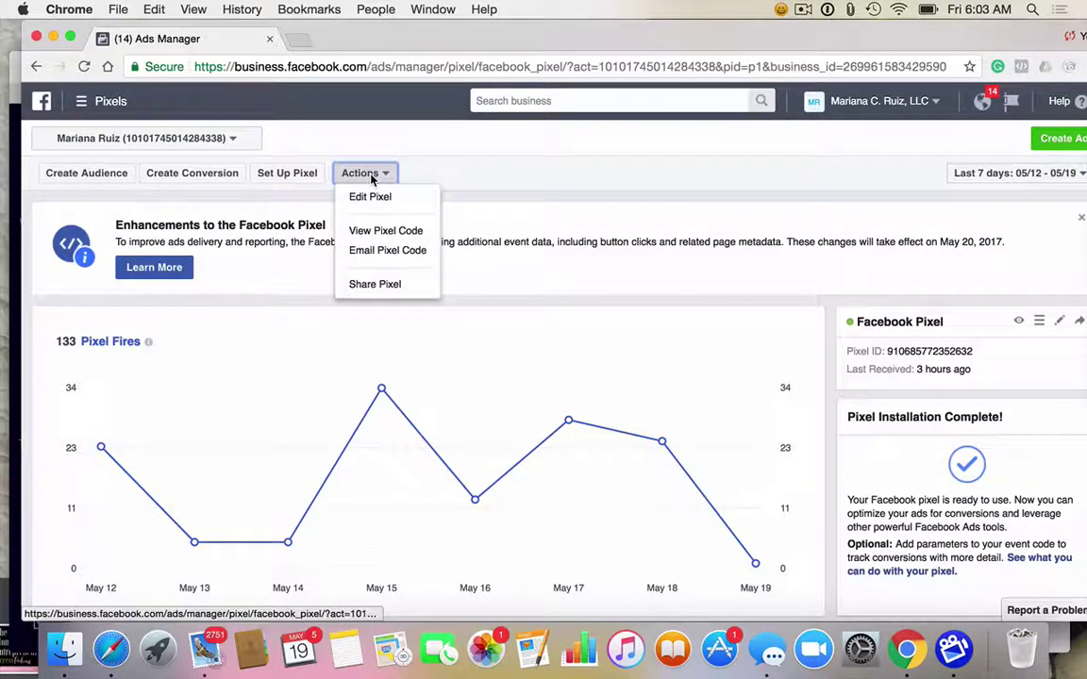
{"action": "left_click", "coordinate": [393, 236]}
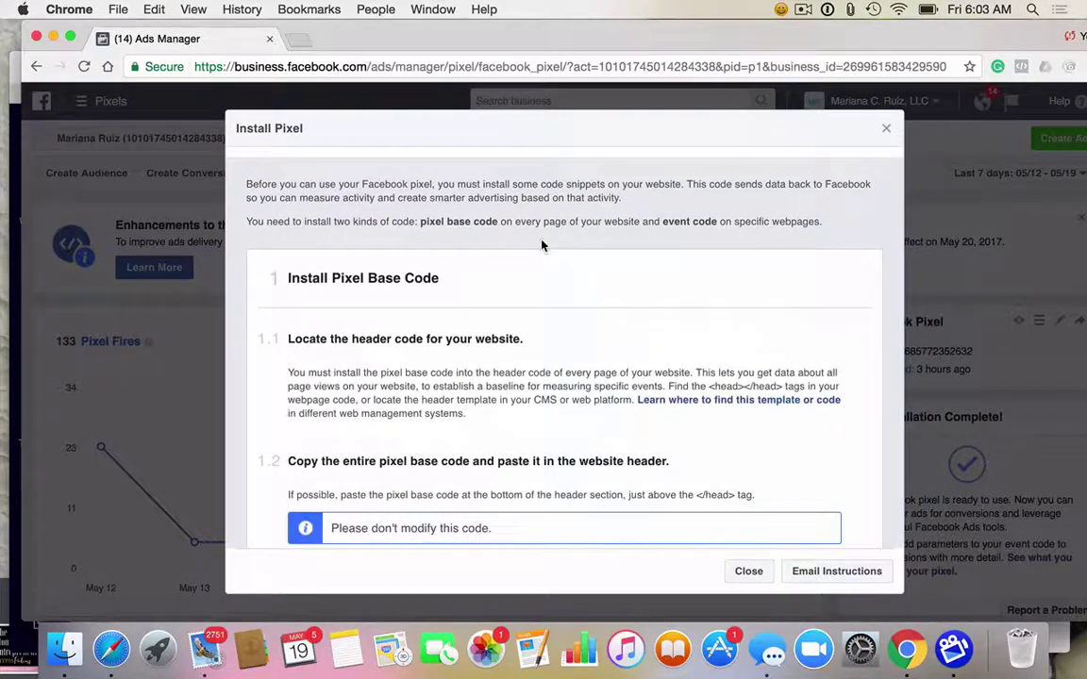
{"action": "scroll", "coordinate": [541, 243], "scroll_direction": "down", "scroll_amount": 5}
{"action": "scroll", "coordinate": [543, 245], "scroll_direction": "down", "scroll_amount": 3}
{"action": "mouse_move", "coordinate": [571, 273]}
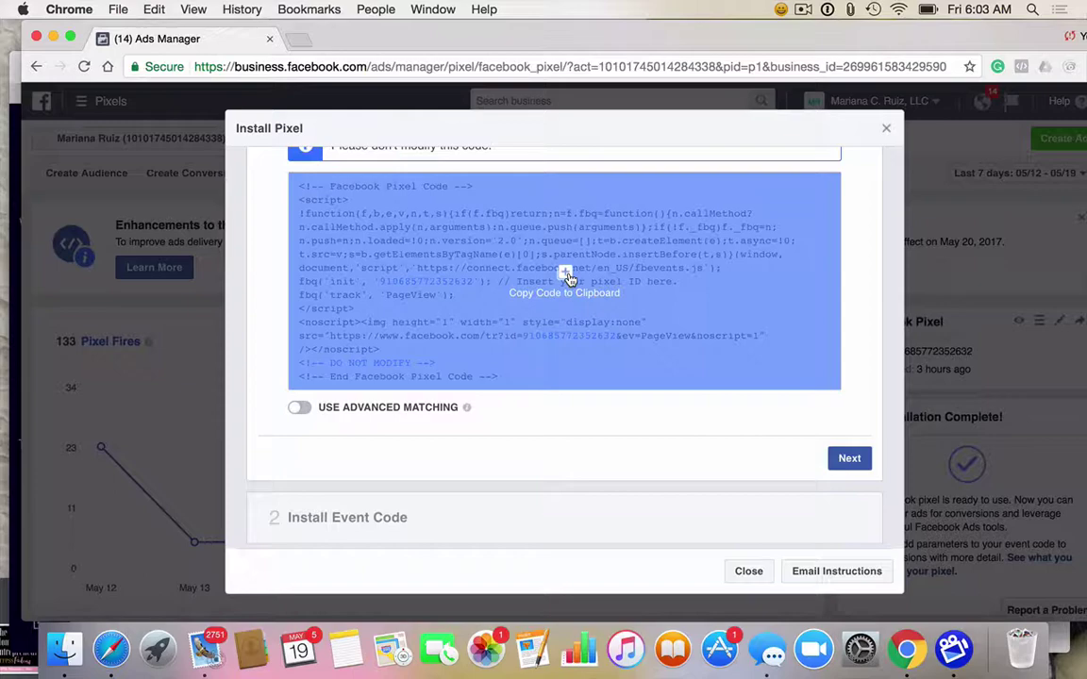
{"action": "scroll", "coordinate": [569, 274], "scroll_direction": "up", "scroll_amount": 3}
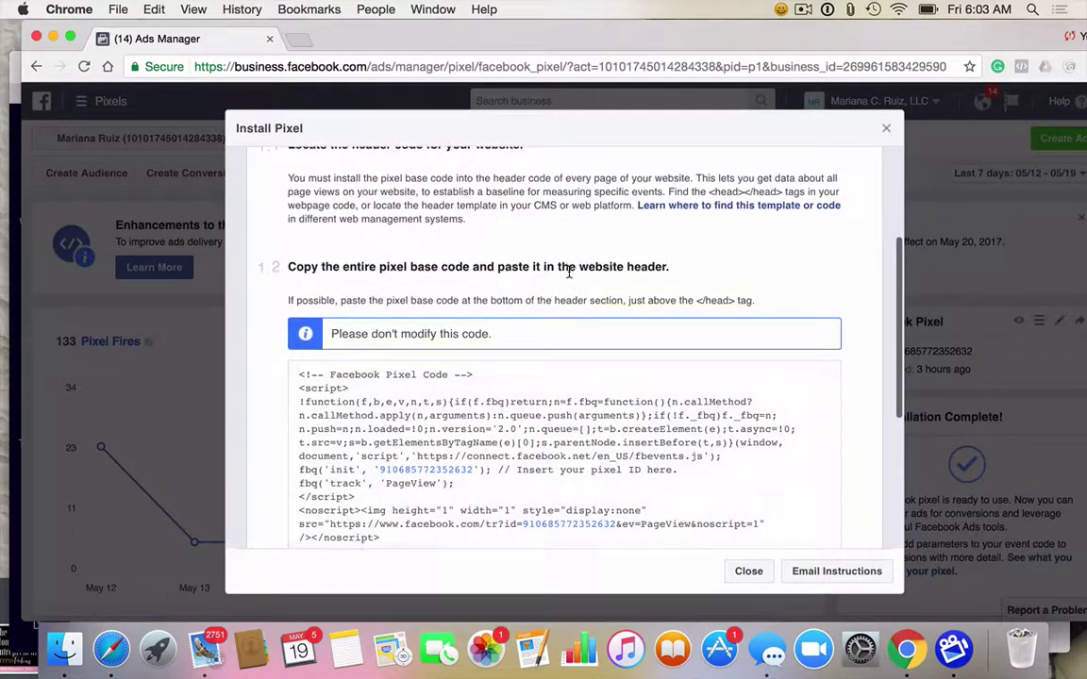
{"action": "scroll", "coordinate": [569, 274], "scroll_direction": "down", "scroll_amount": 1}
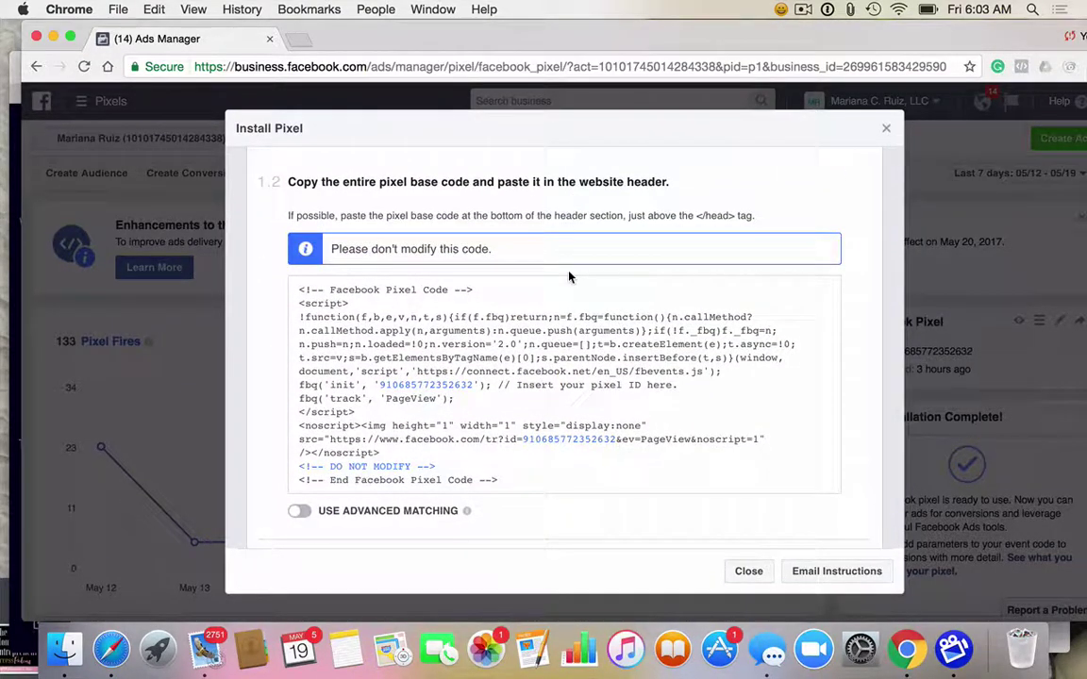
{"action": "mouse_move", "coordinate": [564, 378]}
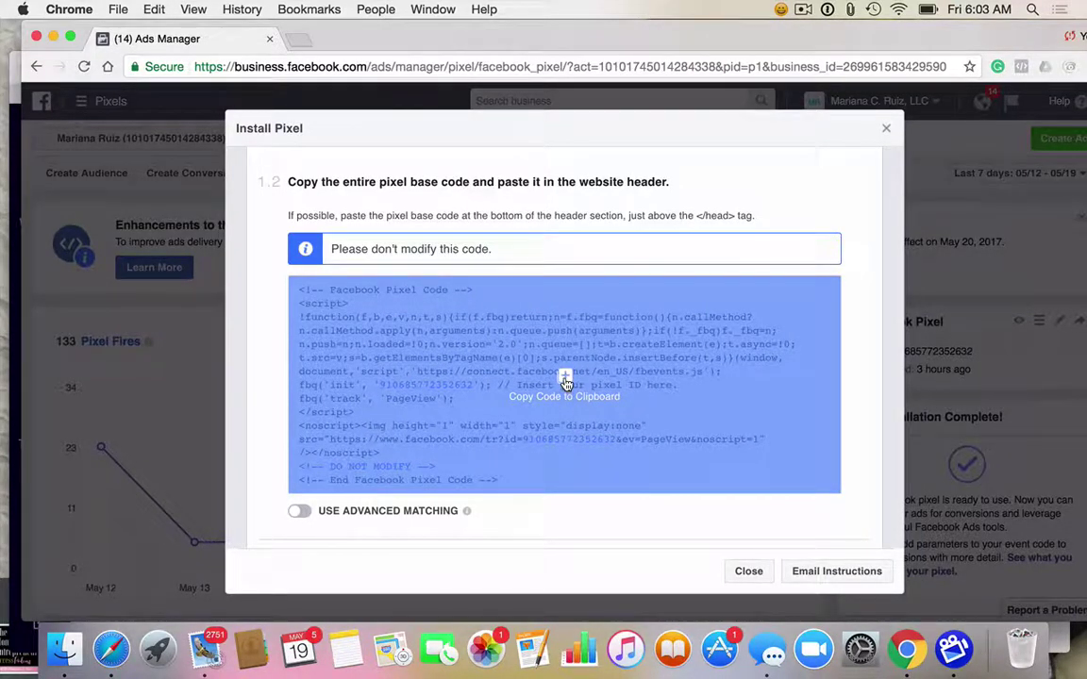
{"action": "left_click", "coordinate": [564, 380]}
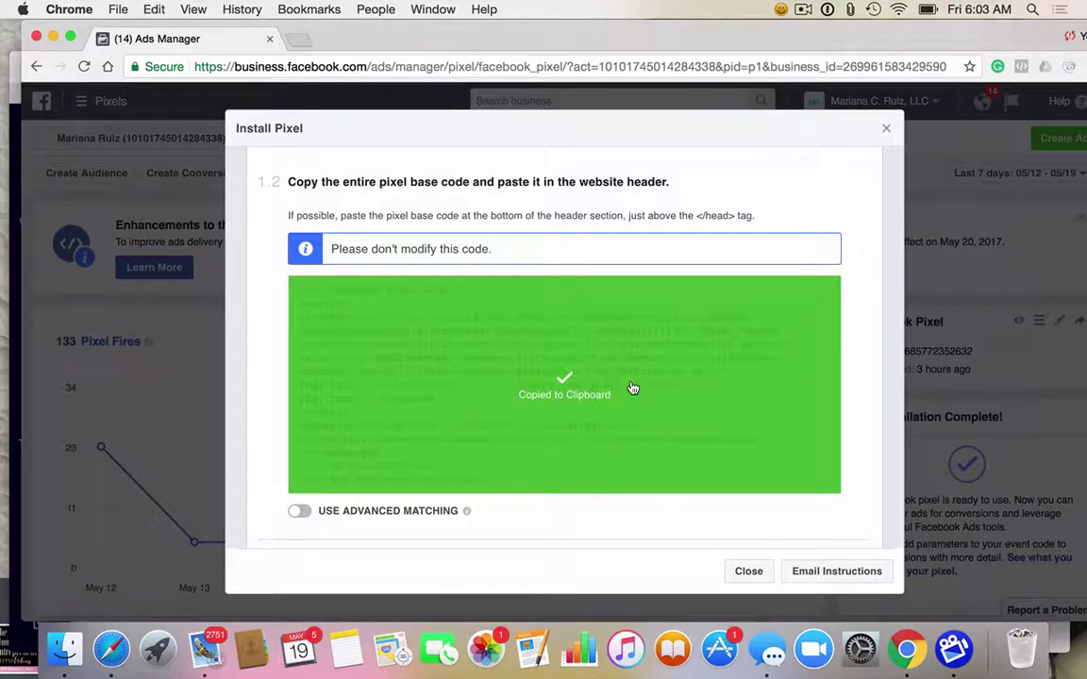
{"action": "scroll", "coordinate": [632, 387], "scroll_direction": "down", "scroll_amount": 2}
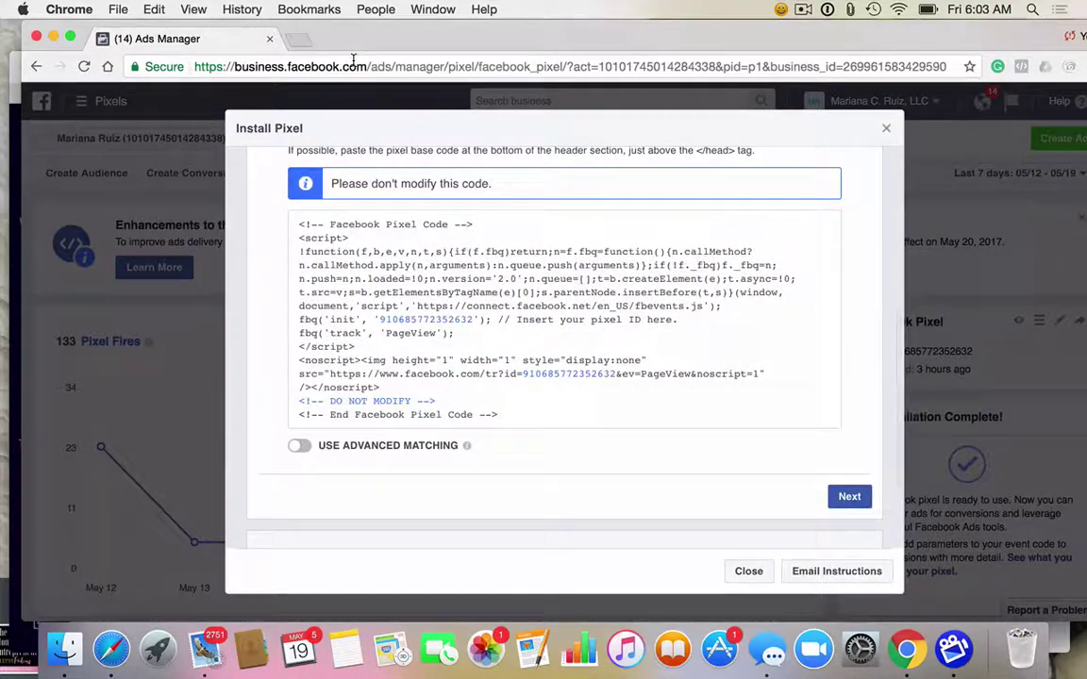
{"action": "left_click_drag", "start_coordinate": [321, 37], "coordinate": [344, 37]}
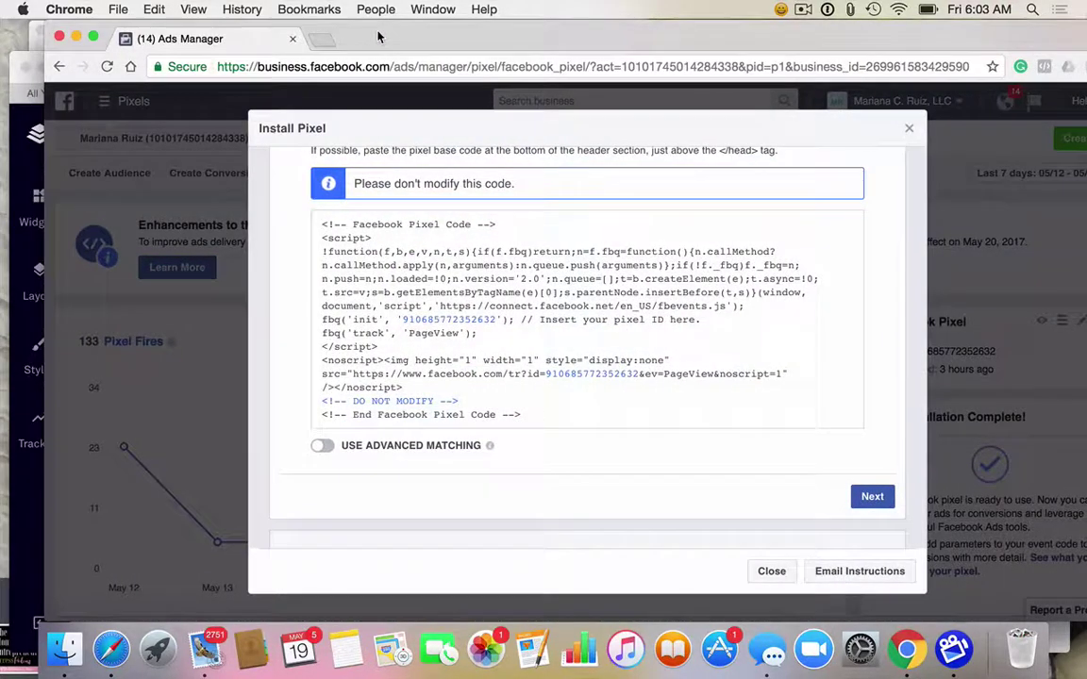
Step: Paste the pixel base code into the Decision Matrix page's Head Section Tracking Code field
{"action": "left_click", "coordinate": [17, 85]}
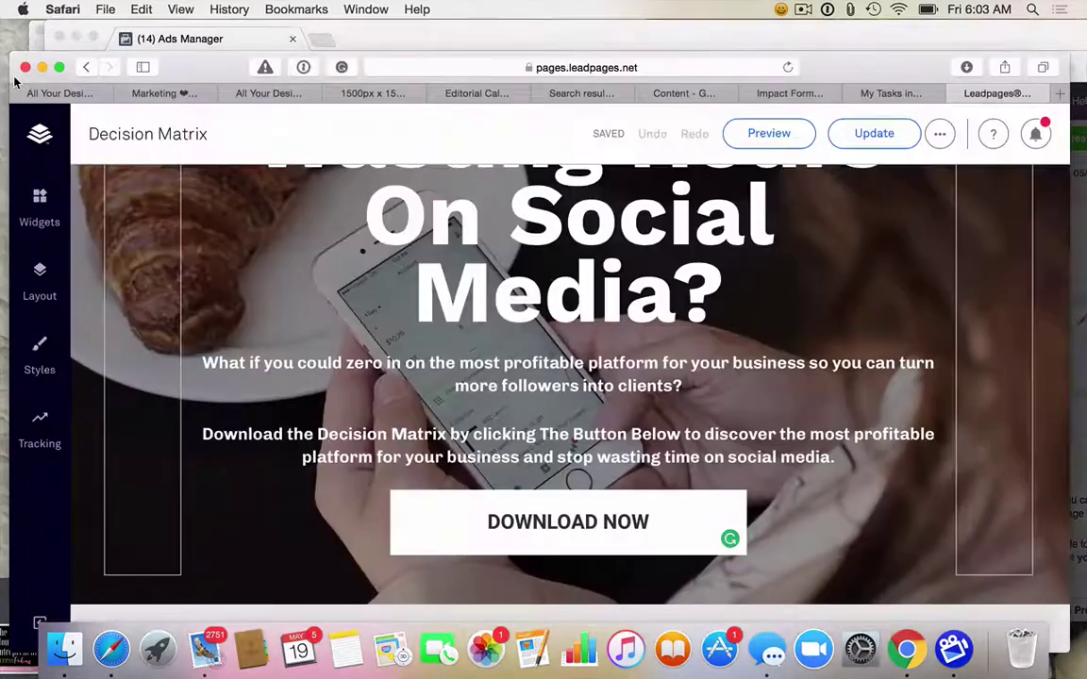
{"action": "left_click", "coordinate": [36, 430]}
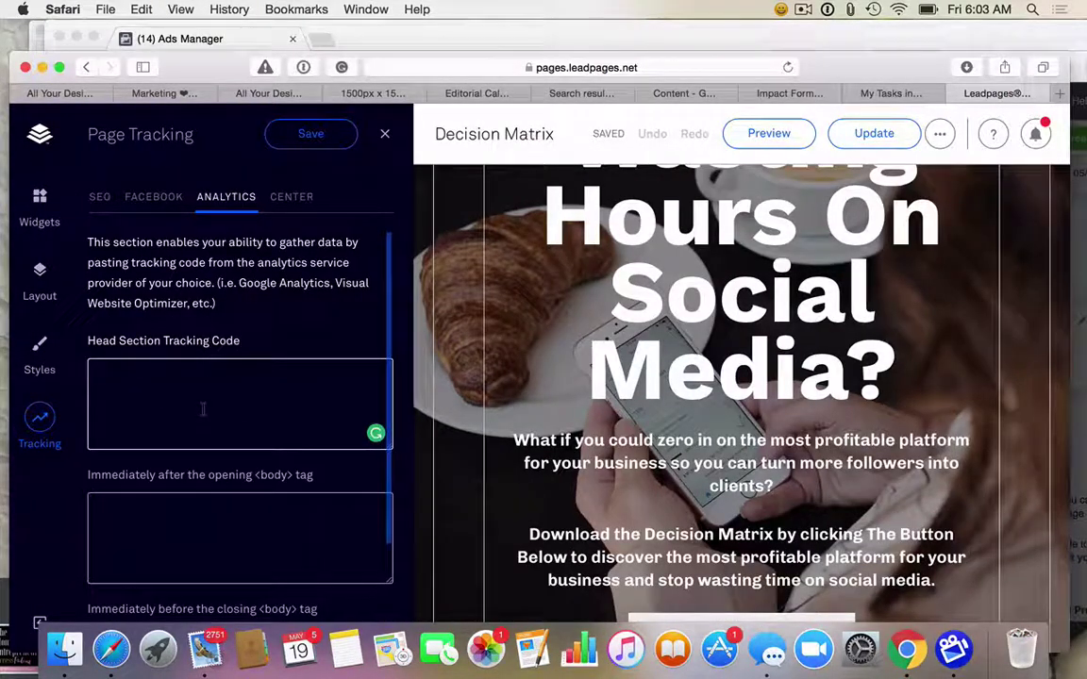
{"action": "left_click", "coordinate": [384, 133]}
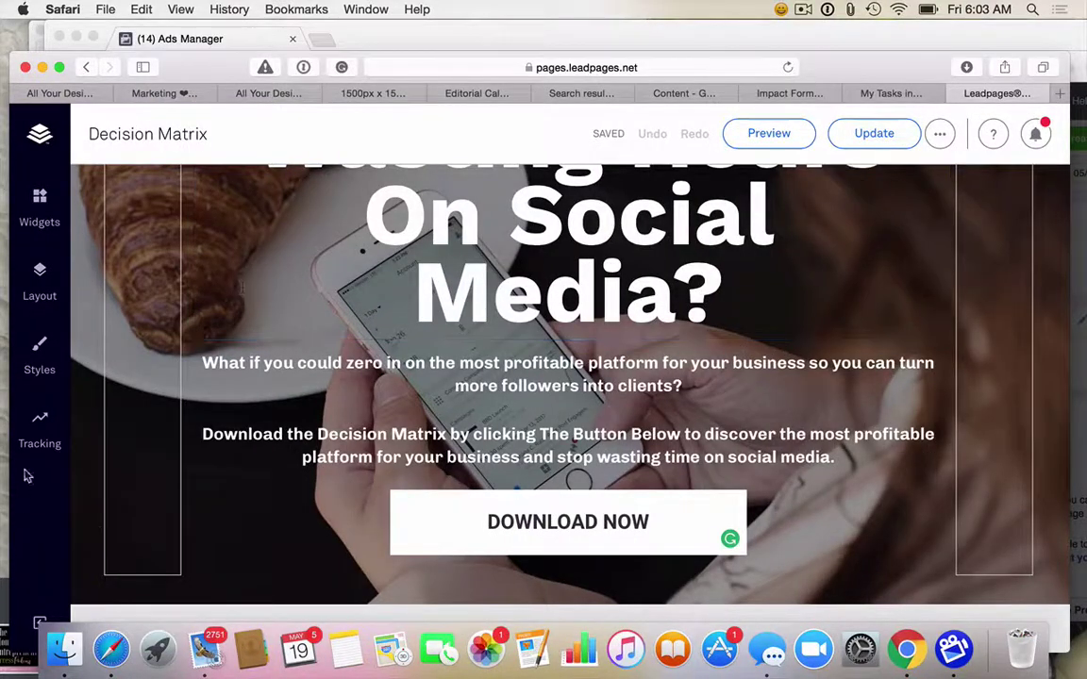
{"action": "left_click", "coordinate": [38, 424]}
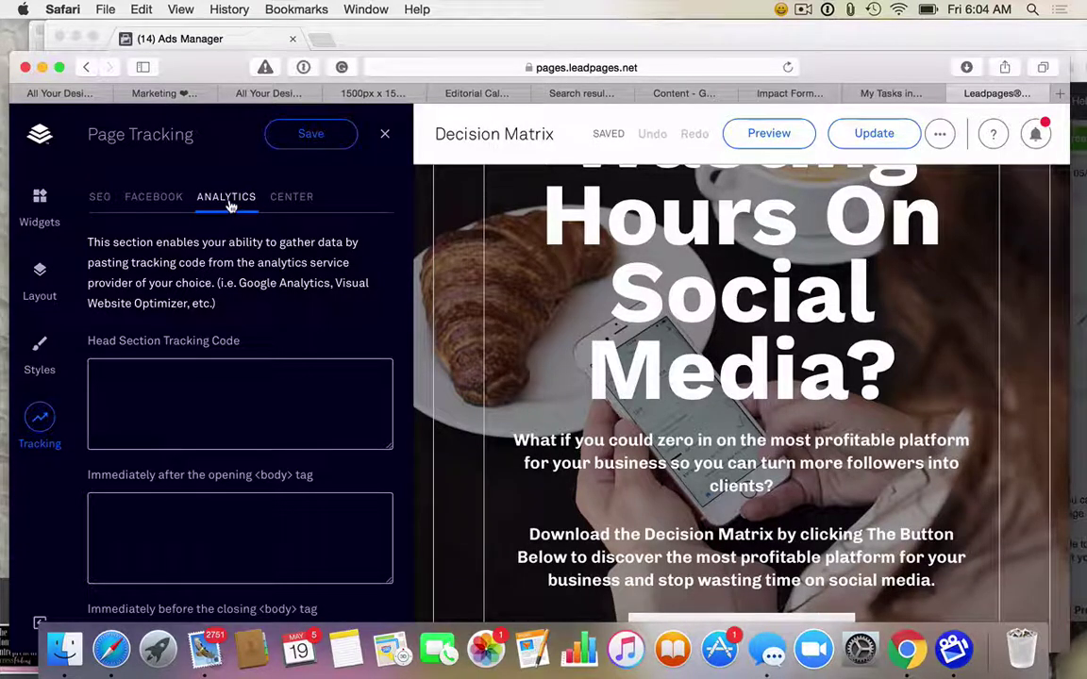
{"action": "left_click", "coordinate": [273, 416]}
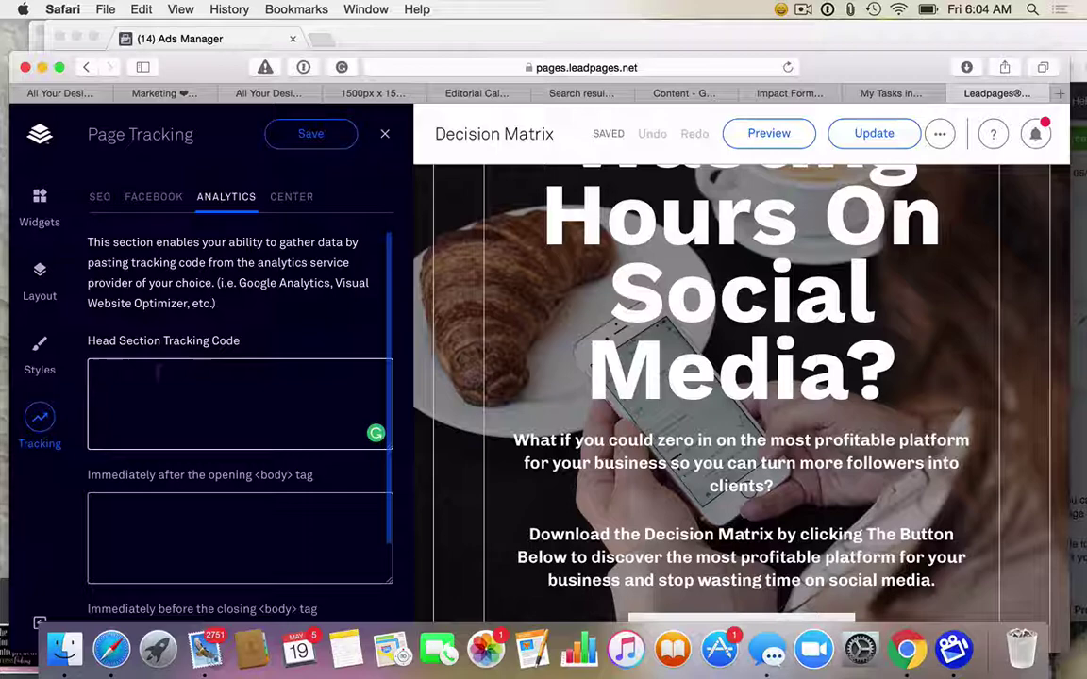
{"action": "key", "text": "super+v"}
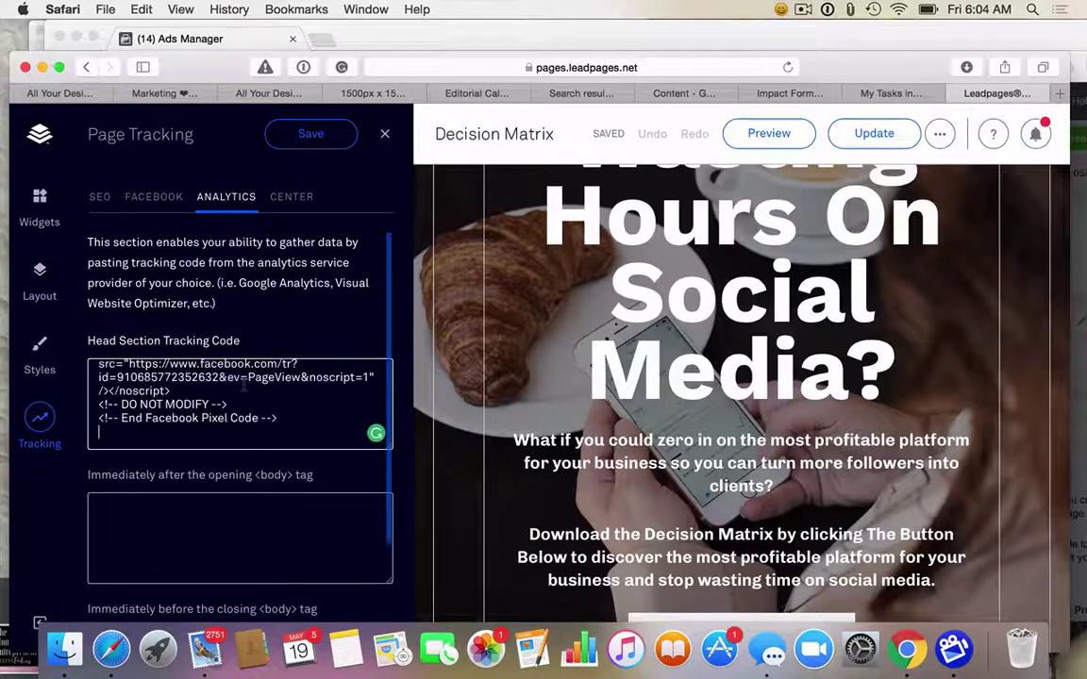
{"action": "scroll", "coordinate": [344, 392], "scroll_direction": "up", "scroll_amount": 10}
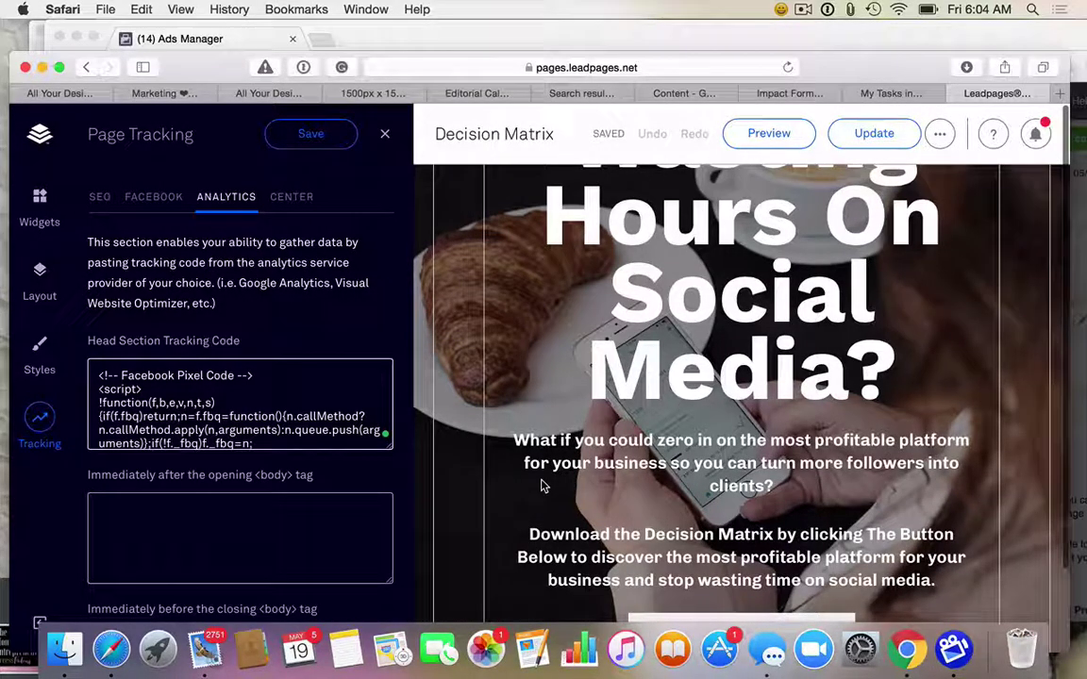
Step: Save the Page Tracking panel with the pixel code in the head section
{"action": "left_click", "coordinate": [332, 141]}
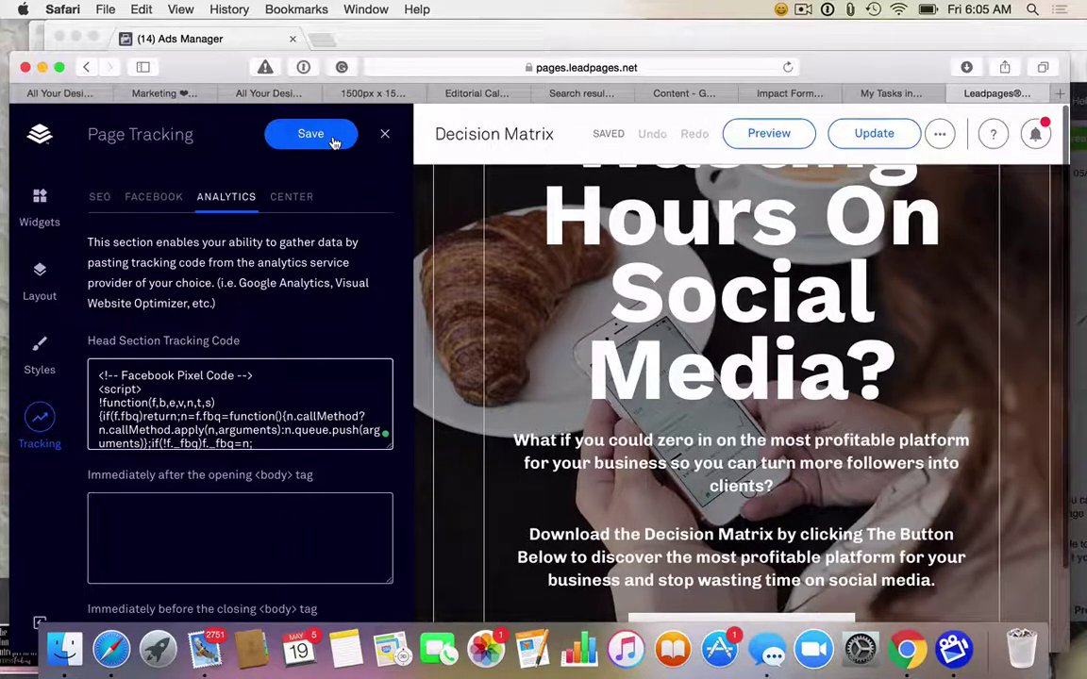
Step: Update the live Decision Matrix page and grab its public URL from Publish Options
{"action": "left_click", "coordinate": [332, 141]}
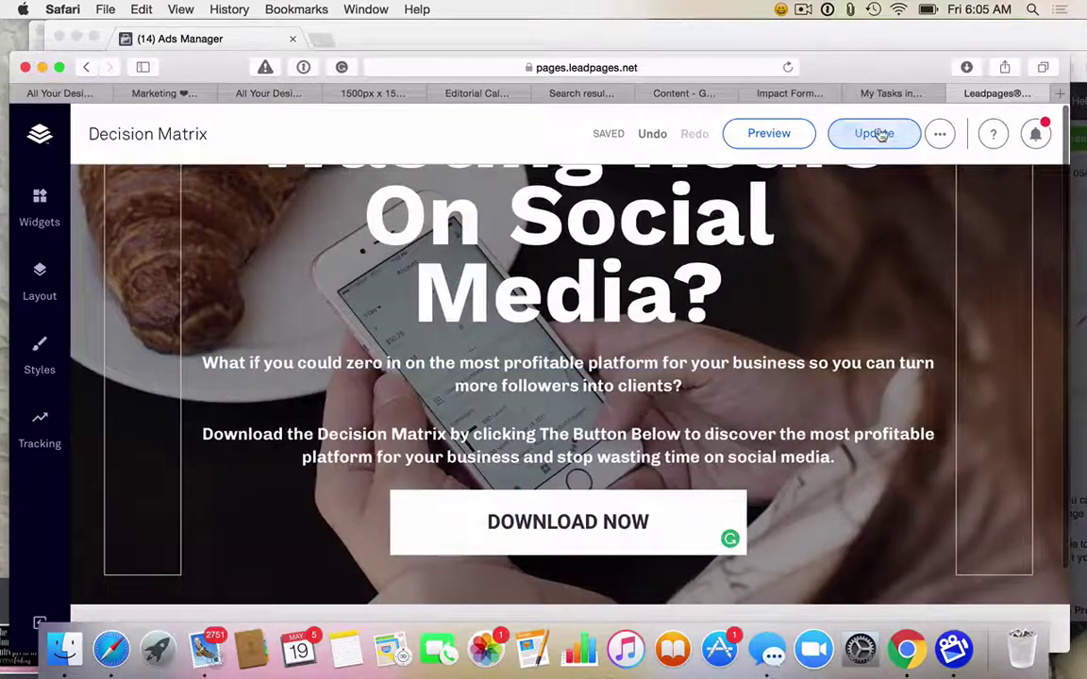
{"action": "left_click", "coordinate": [875, 133]}
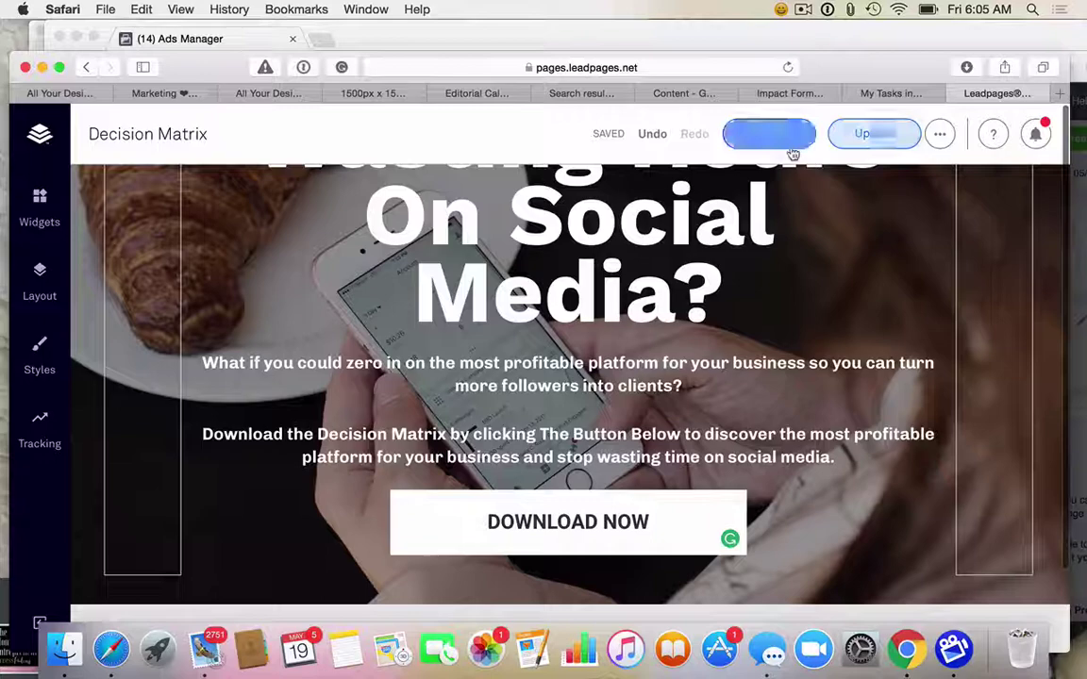
{"action": "left_click", "coordinate": [940, 133]}
{"action": "left_click", "coordinate": [839, 181]}
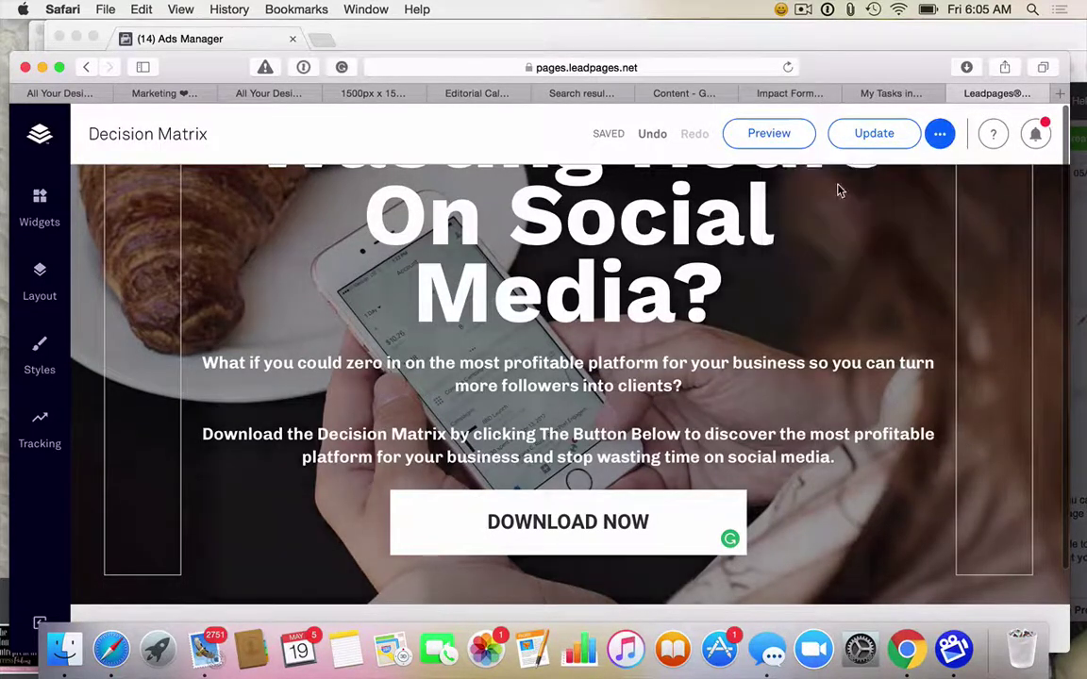
{"action": "left_click_drag", "start_coordinate": [563, 364], "coordinate": [232, 357]}
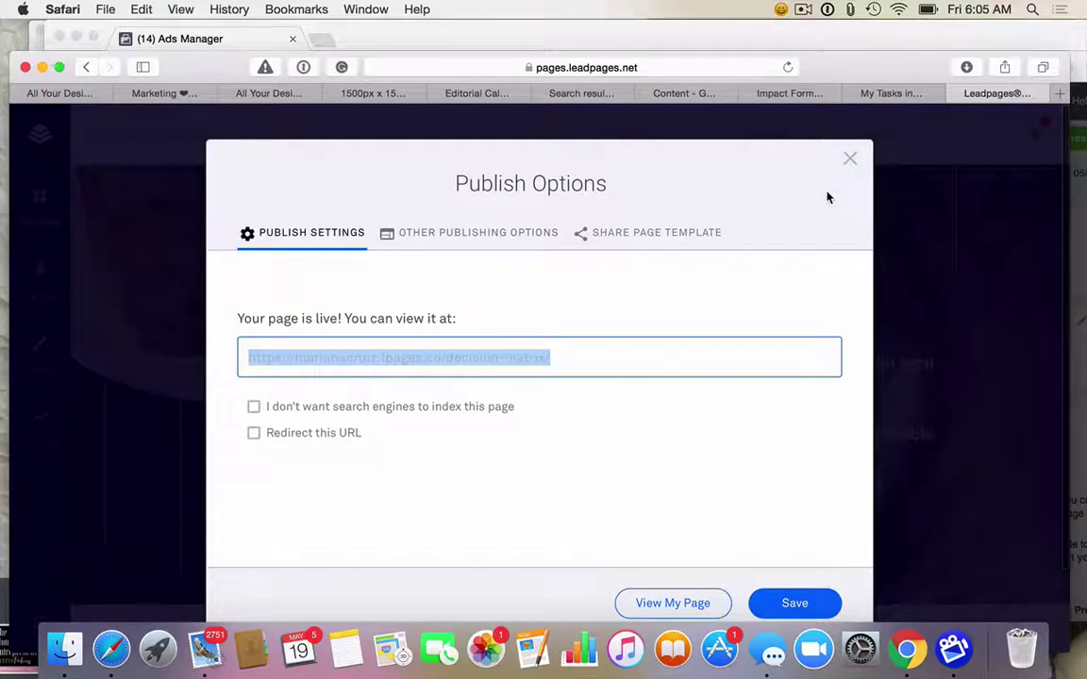
{"action": "left_click", "coordinate": [849, 161]}
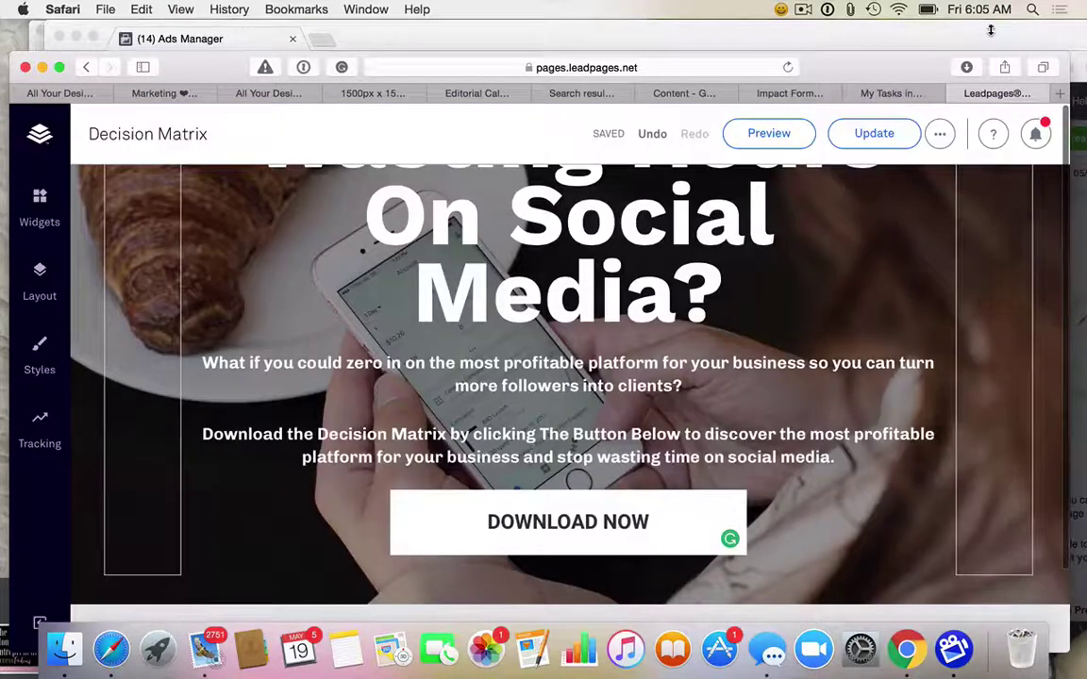
{"action": "left_click", "coordinate": [992, 32]}
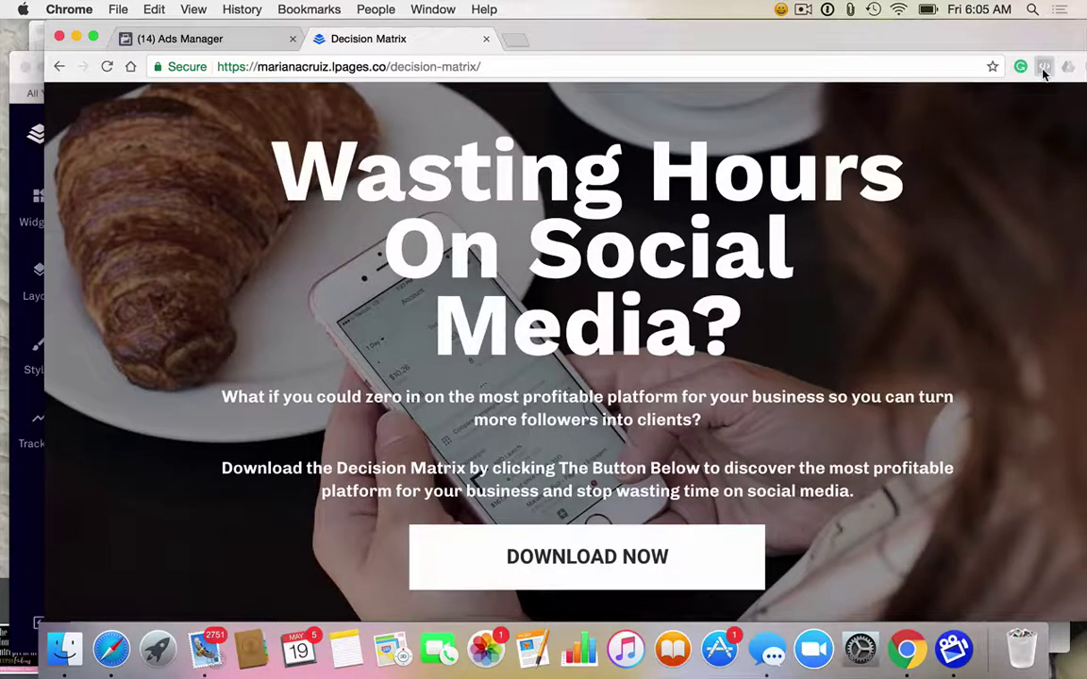
Step: Check the live page with Pixel Helper, which reports 'No pixels found', then reload it
{"action": "left_click", "coordinate": [1043, 67]}
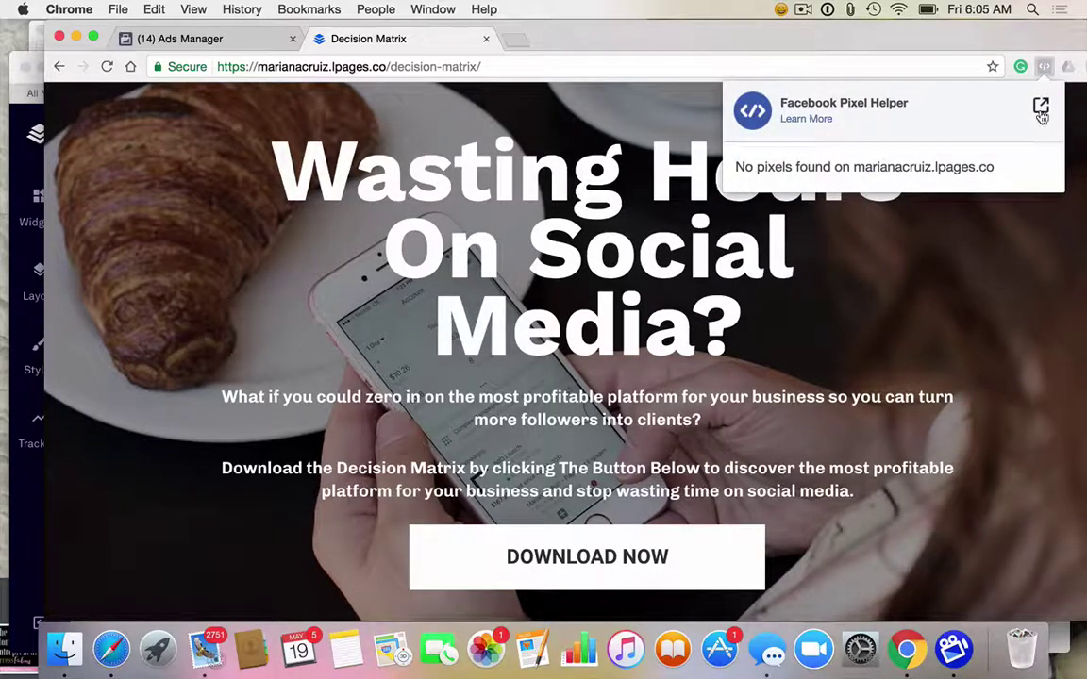
{"action": "left_click", "coordinate": [156, 187]}
{"action": "scroll", "coordinate": [240, 259], "scroll_direction": "down", "scroll_amount": 5}
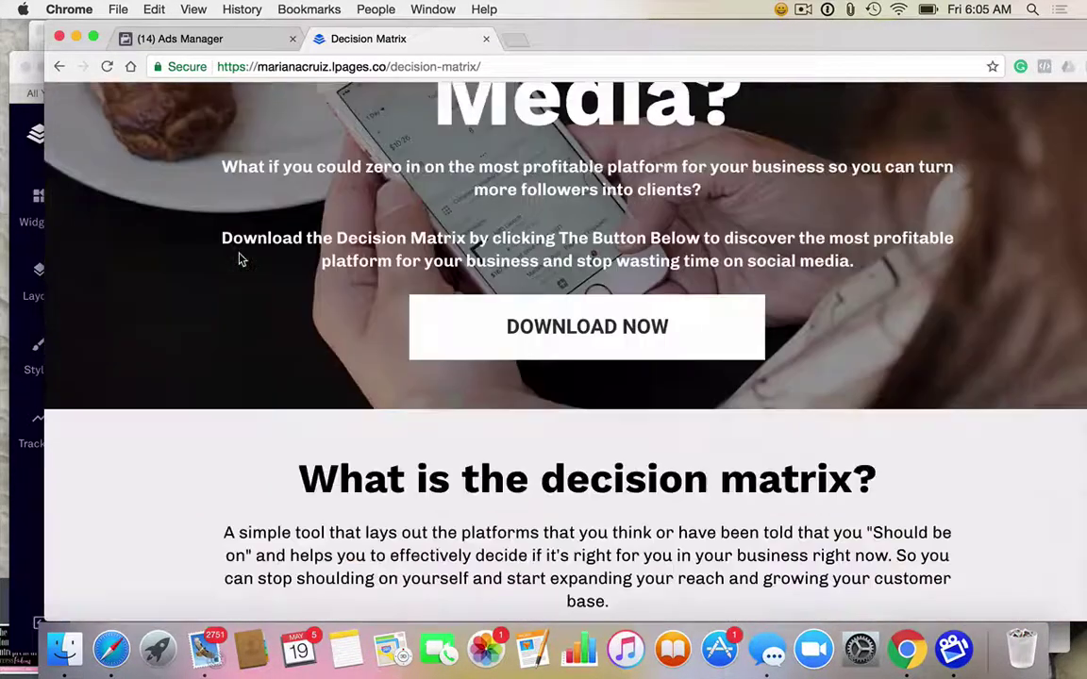
{"action": "scroll", "coordinate": [241, 260], "scroll_direction": "up", "scroll_amount": 5}
{"action": "left_click", "coordinate": [107, 66]}
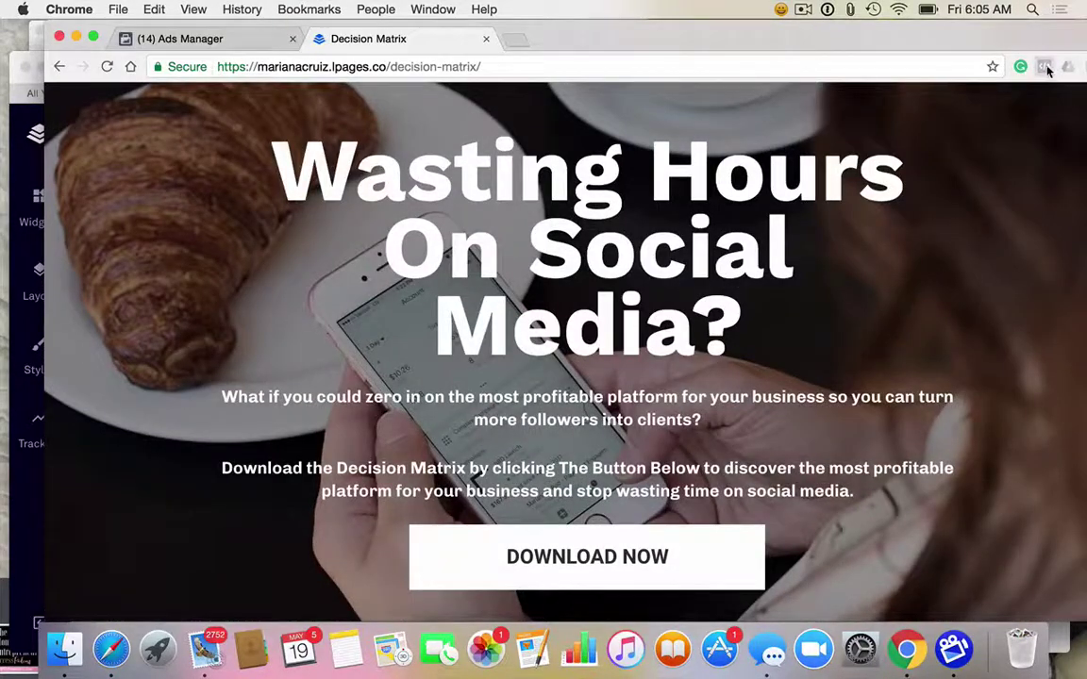
Step: Republish the Decision Matrix page from the Leadpages editor and return to Chrome
{"action": "left_click", "coordinate": [19, 80]}
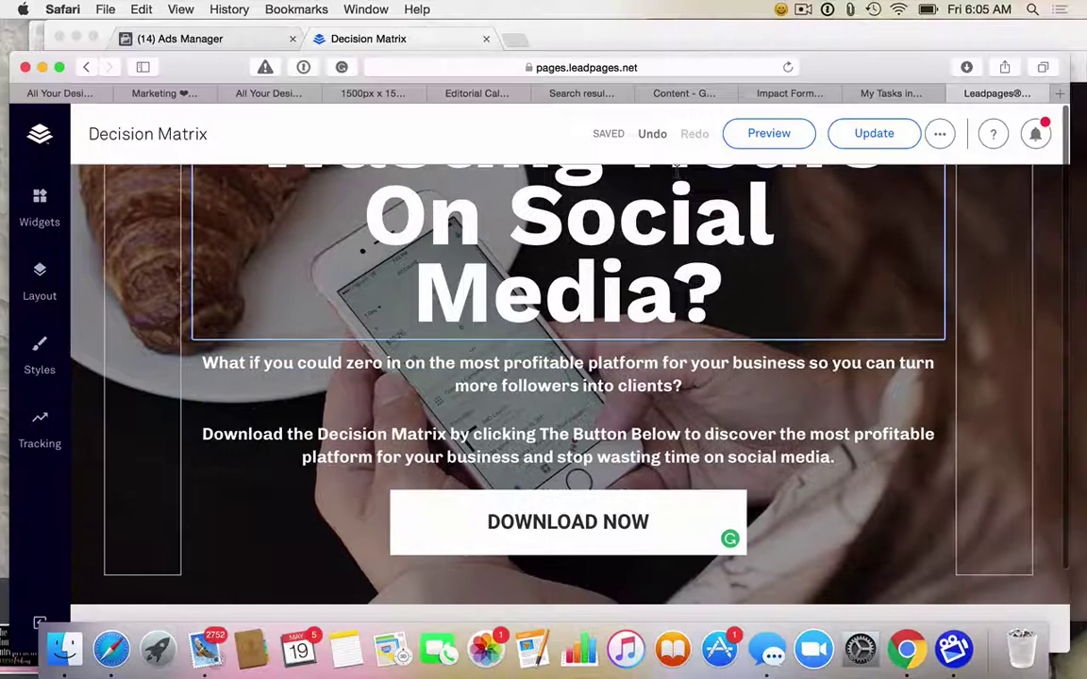
{"action": "left_click", "coordinate": [896, 140]}
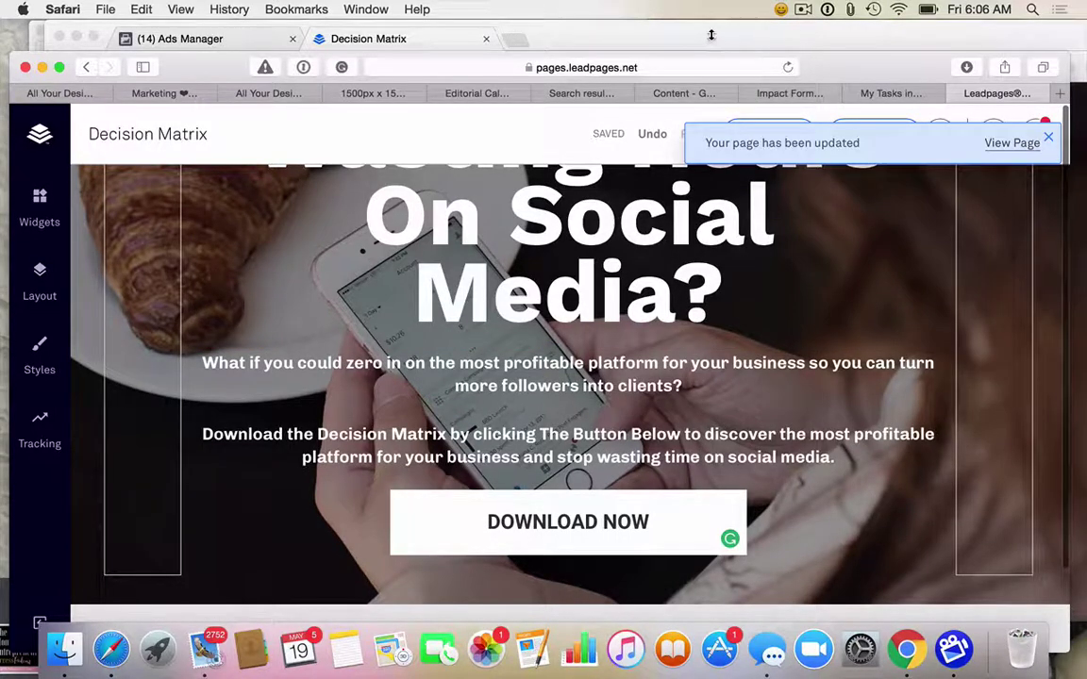
{"action": "key", "text": "super+Tab"}
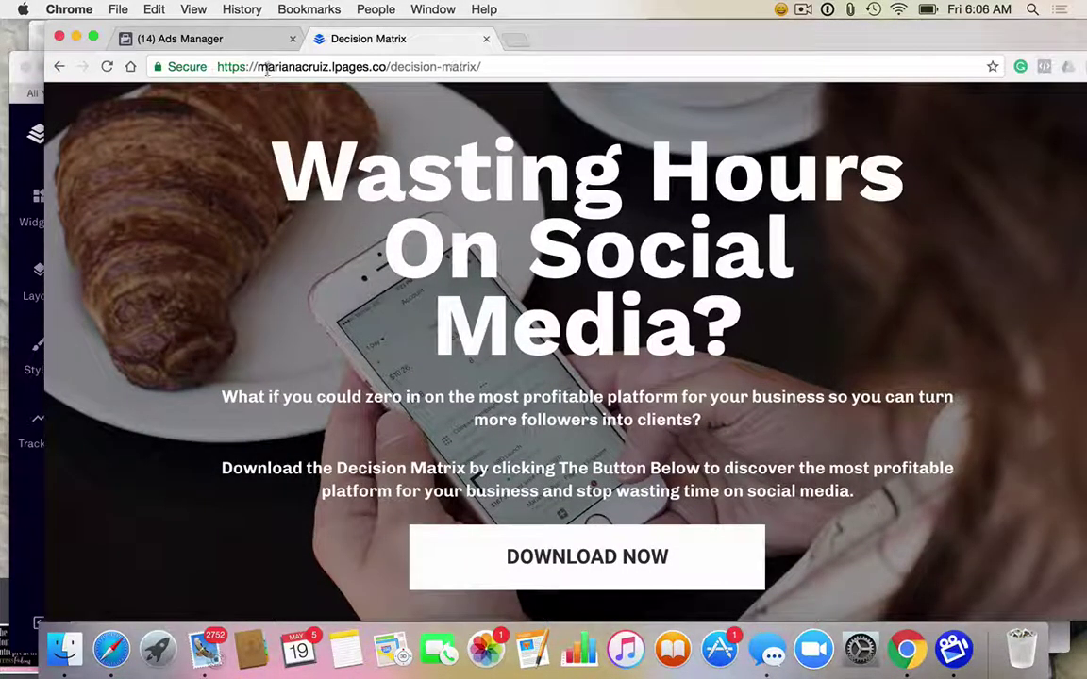
Step: Reload the live page and confirm Pixel Helper shows one pixel firing PageView
{"action": "left_click", "coordinate": [108, 66]}
{"action": "left_click", "coordinate": [1045, 67]}
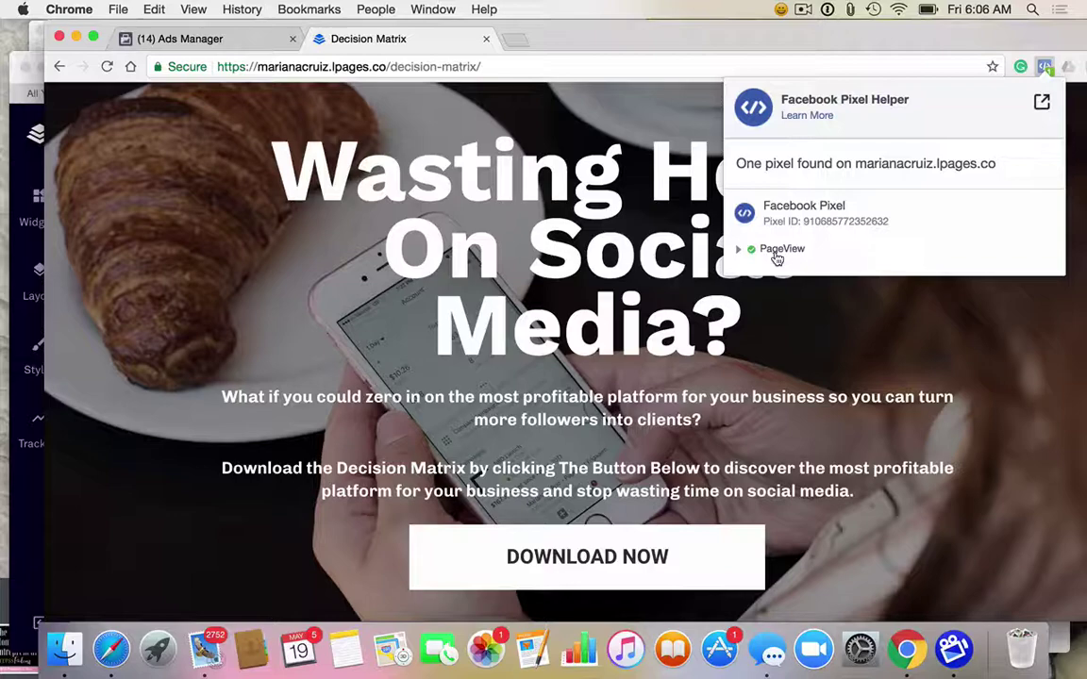
{"action": "left_click", "coordinate": [1043, 70]}
{"action": "scroll", "coordinate": [703, 320], "scroll_direction": "down", "scroll_amount": 5}
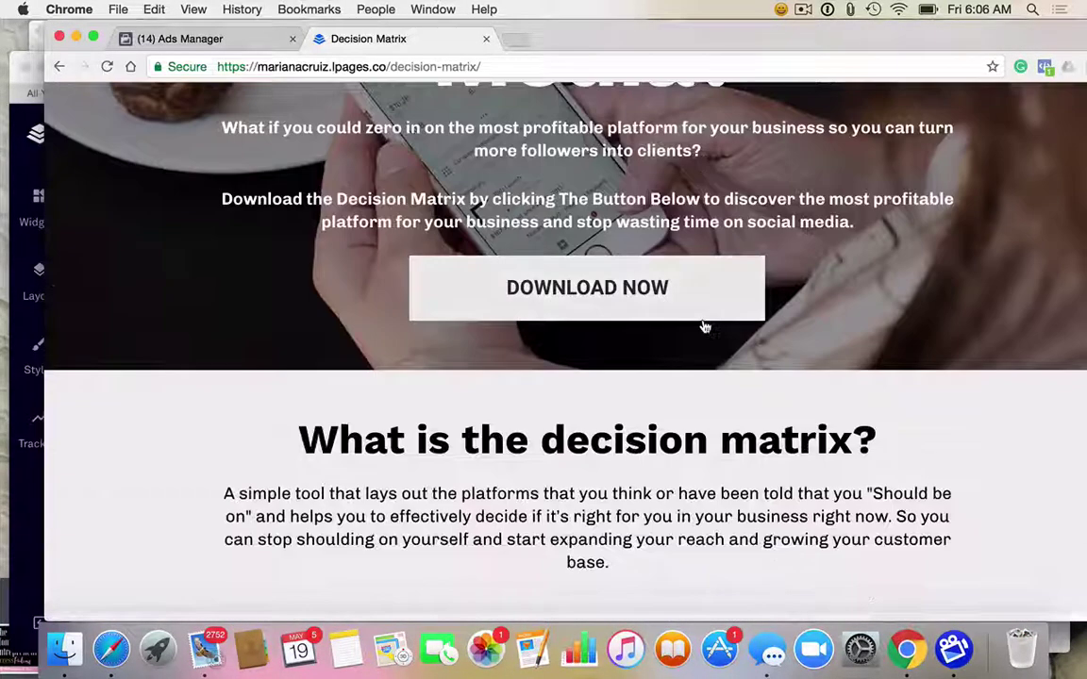
{"action": "scroll", "coordinate": [703, 320], "scroll_direction": "up", "scroll_amount": 5}
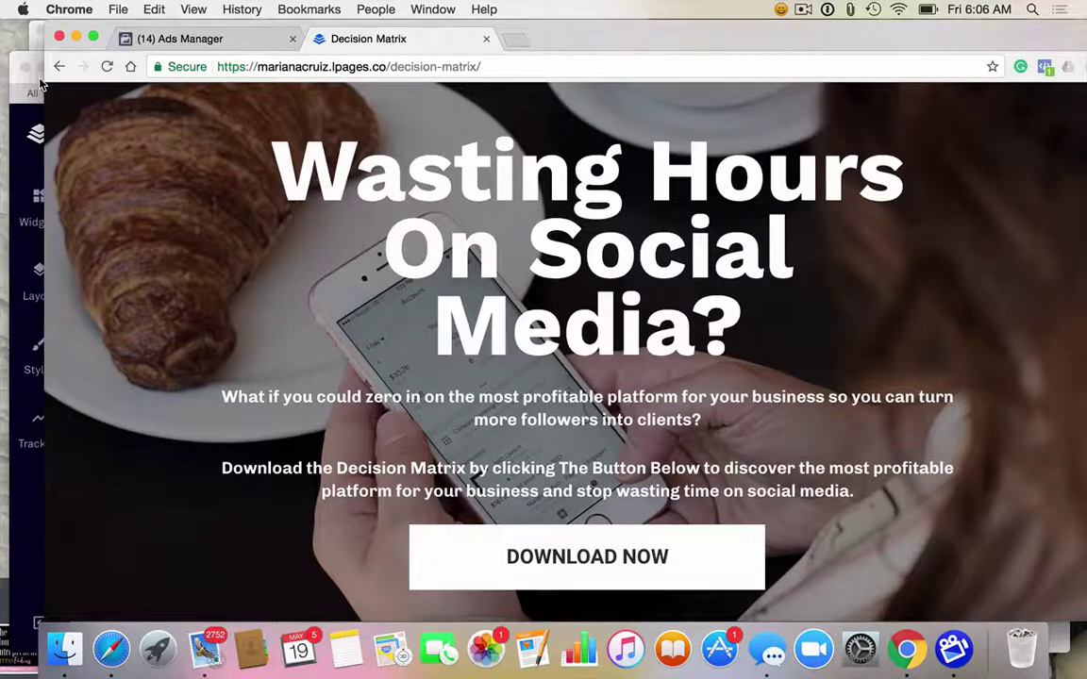
Step: Return to Install Pixel and open the '2 Install Event Code' step
{"action": "left_click", "coordinate": [206, 40]}
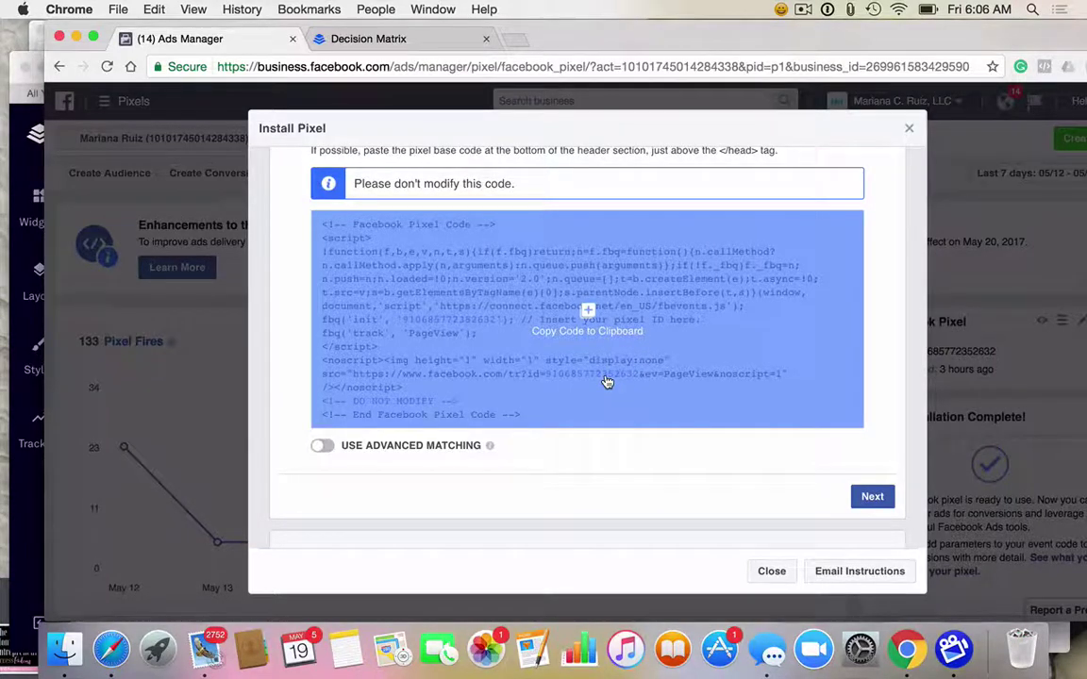
{"action": "scroll", "coordinate": [610, 382], "scroll_direction": "down", "scroll_amount": 2}
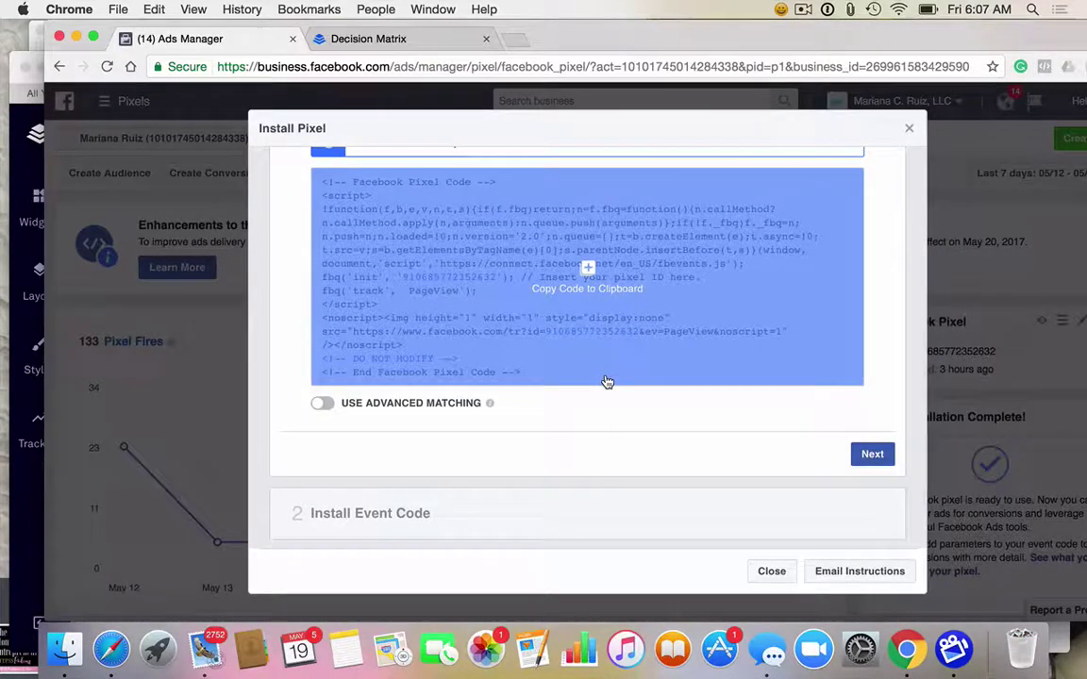
{"action": "scroll", "coordinate": [603, 381], "scroll_direction": "down", "scroll_amount": 4}
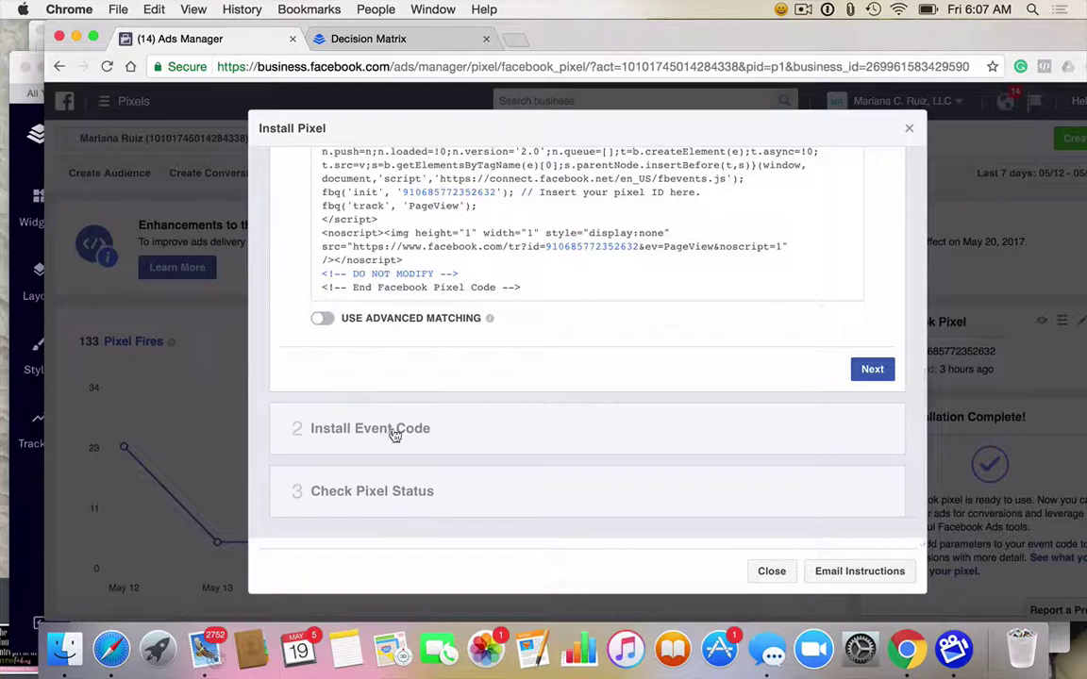
{"action": "left_click", "coordinate": [394, 431]}
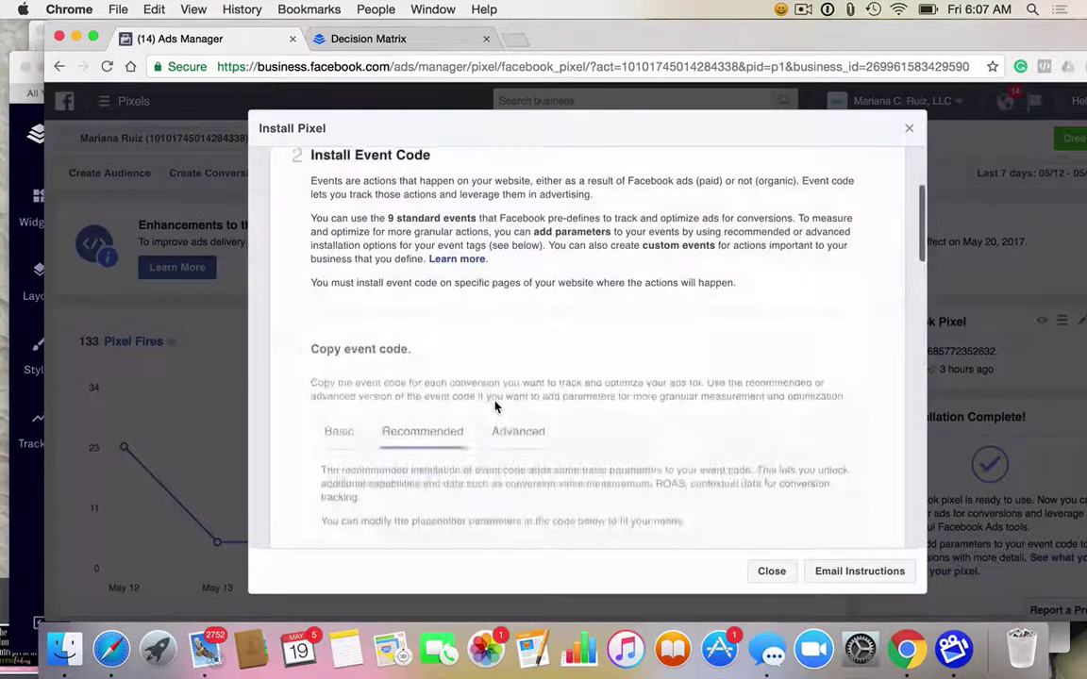
Step: Expand the Lead event and copy its code to the clipboard
{"action": "scroll", "coordinate": [498, 396], "scroll_direction": "down", "scroll_amount": 1}
{"action": "scroll", "coordinate": [498, 382], "scroll_direction": "down", "scroll_amount": 8}
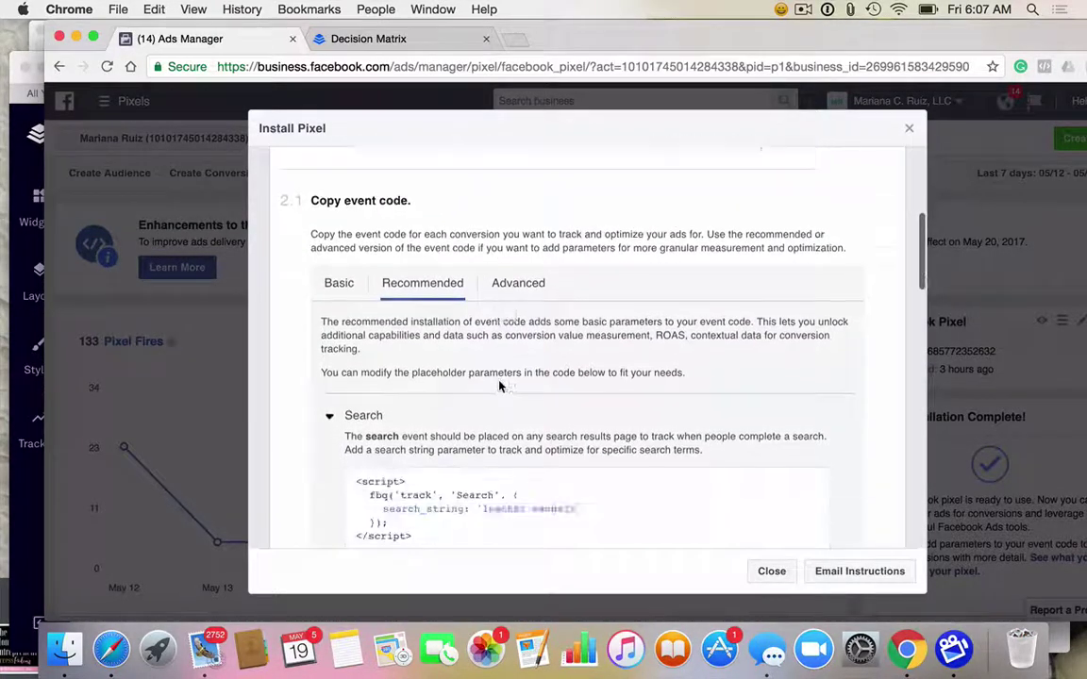
{"action": "scroll", "coordinate": [588, 451], "scroll_direction": "down", "scroll_amount": 2}
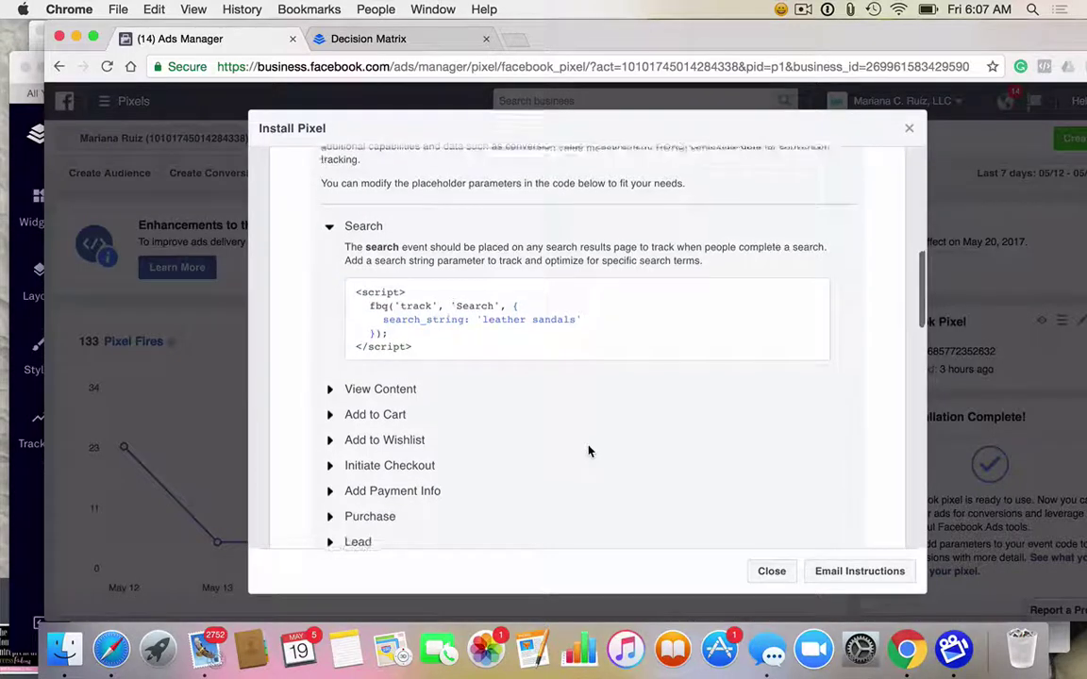
{"action": "scroll", "coordinate": [588, 451], "scroll_direction": "down", "scroll_amount": 3}
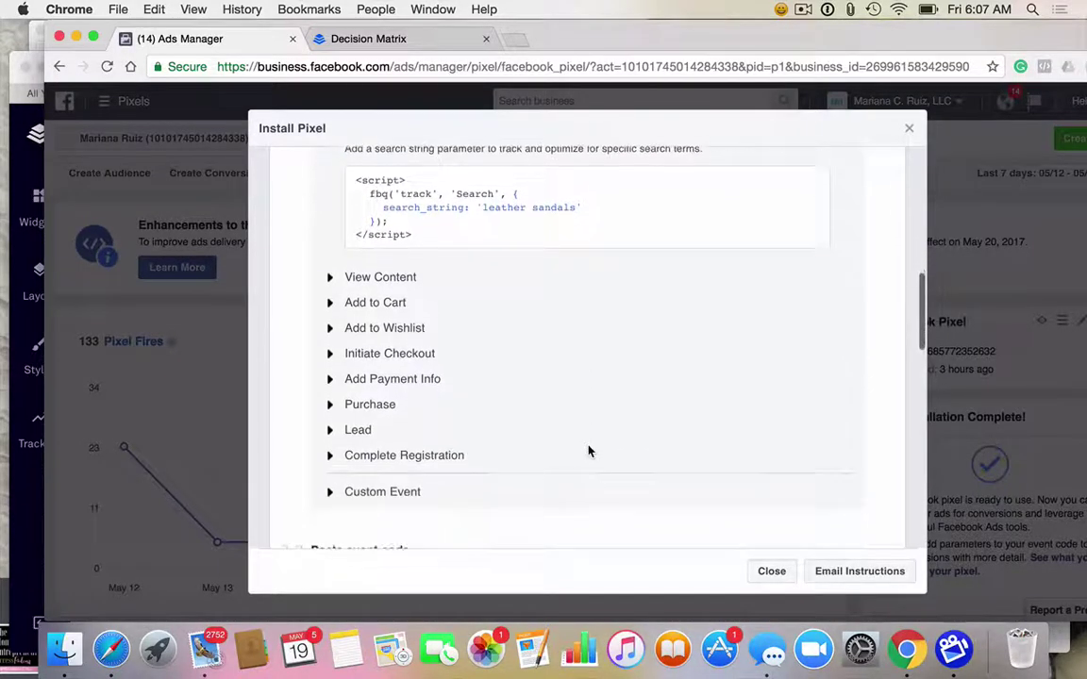
{"action": "left_click", "coordinate": [366, 425]}
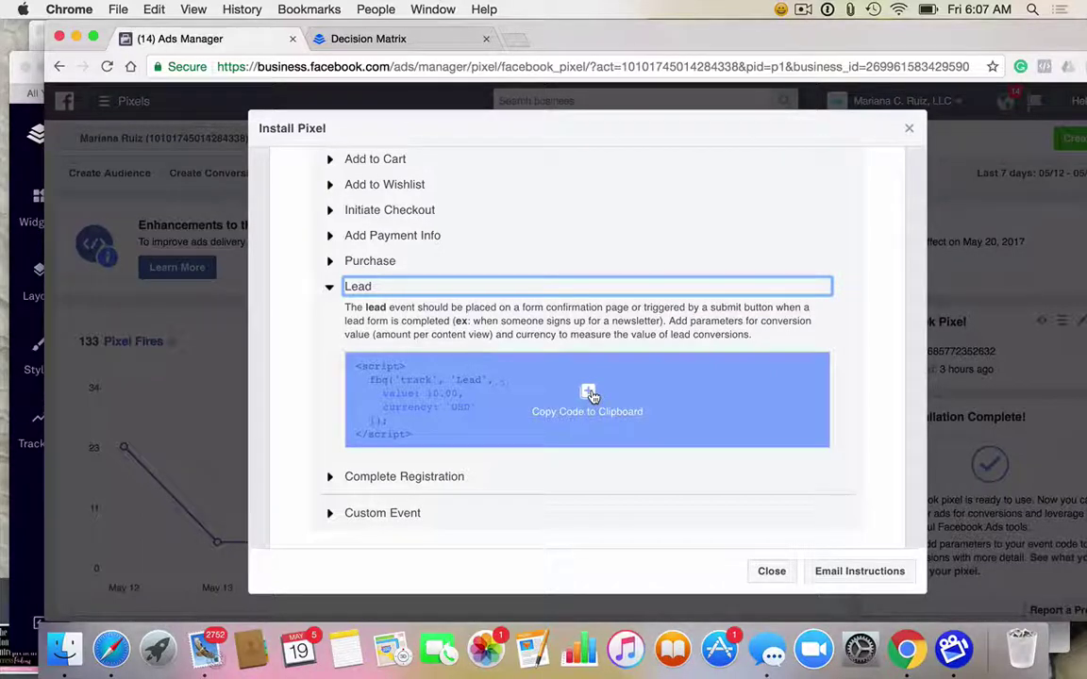
{"action": "left_click", "coordinate": [588, 394]}
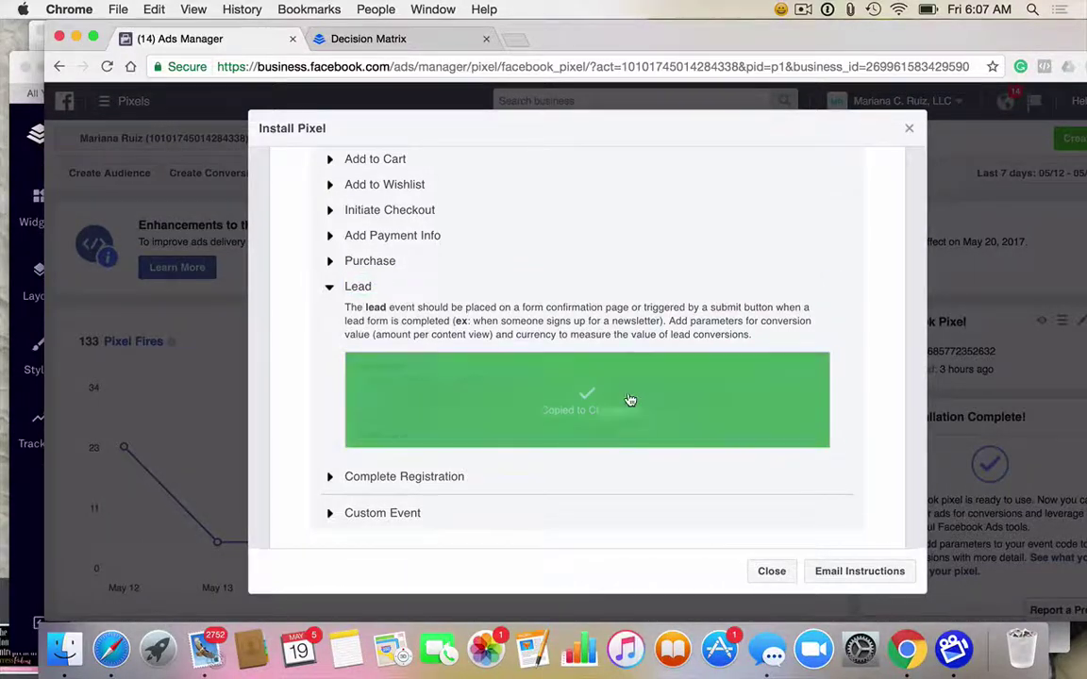
{"action": "scroll", "coordinate": [640, 400], "scroll_direction": "up", "scroll_amount": 3}
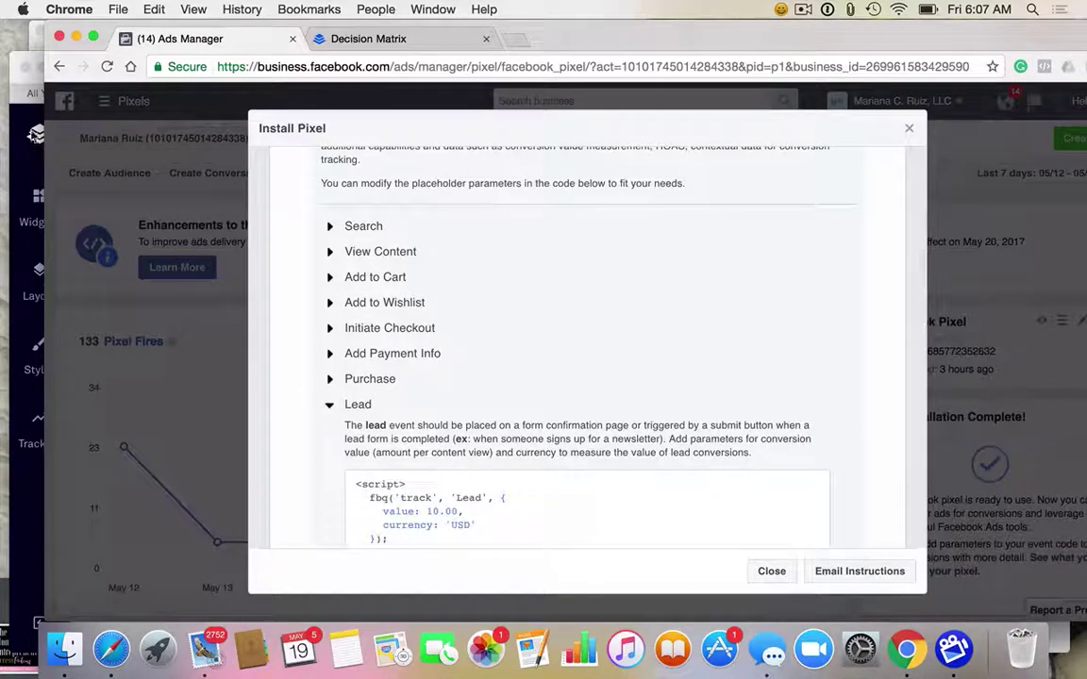
{"action": "left_click", "coordinate": [31, 83]}
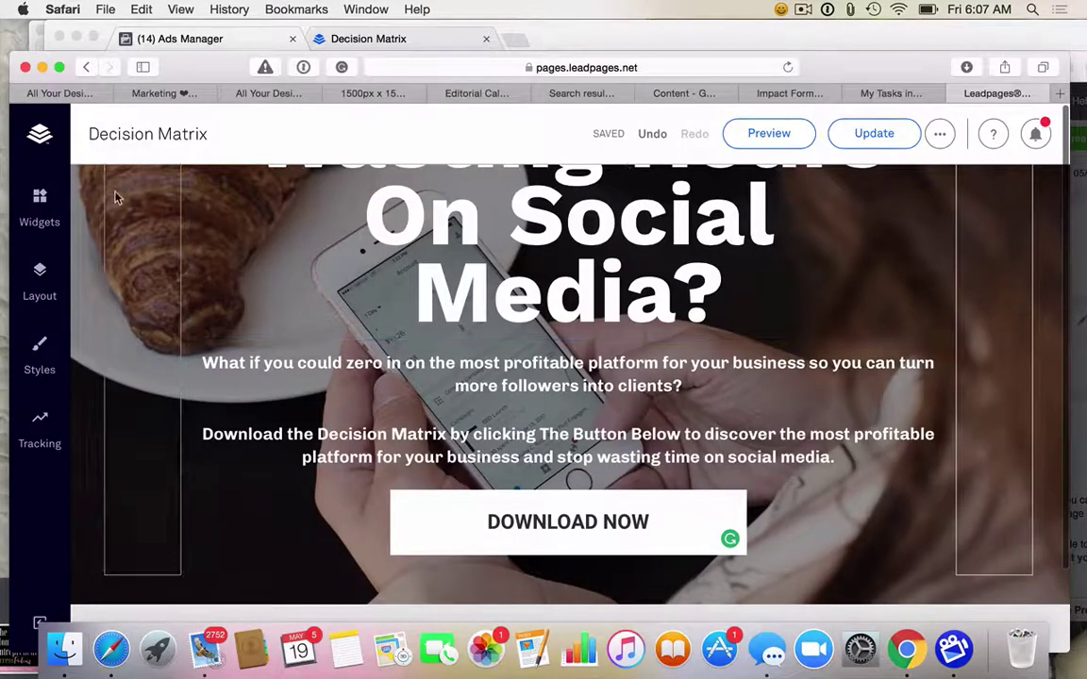
Step: Go to the Leadpages pages list and open Decision MatrixTY for editing
{"action": "left_click", "coordinate": [38, 138]}
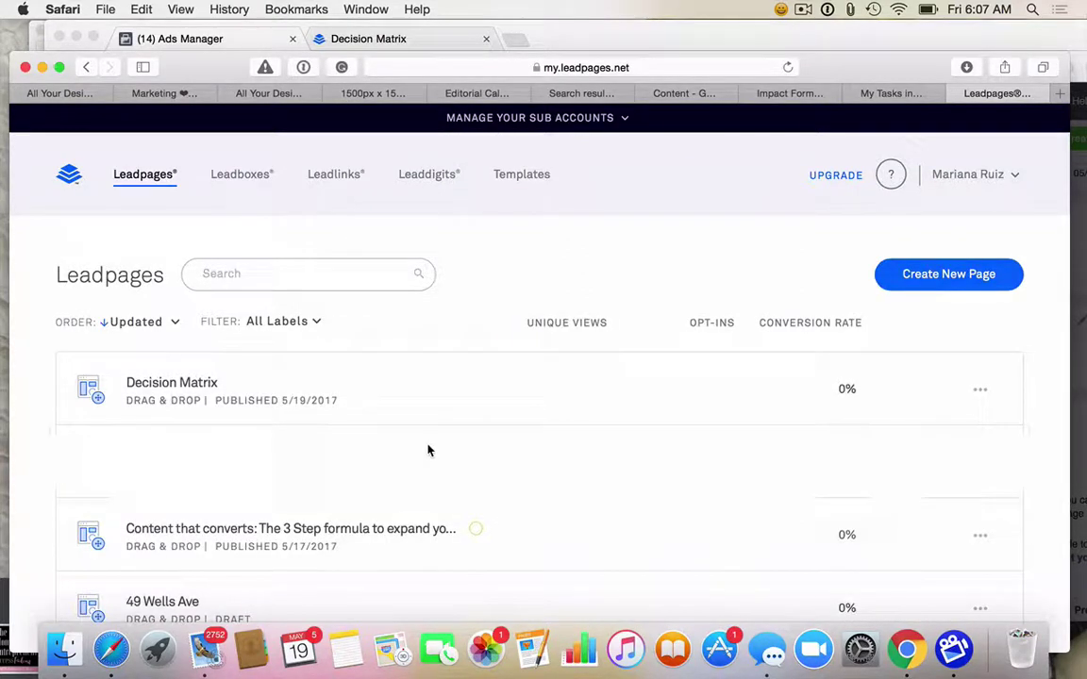
{"action": "scroll", "coordinate": [415, 358], "scroll_direction": "down", "scroll_amount": 3}
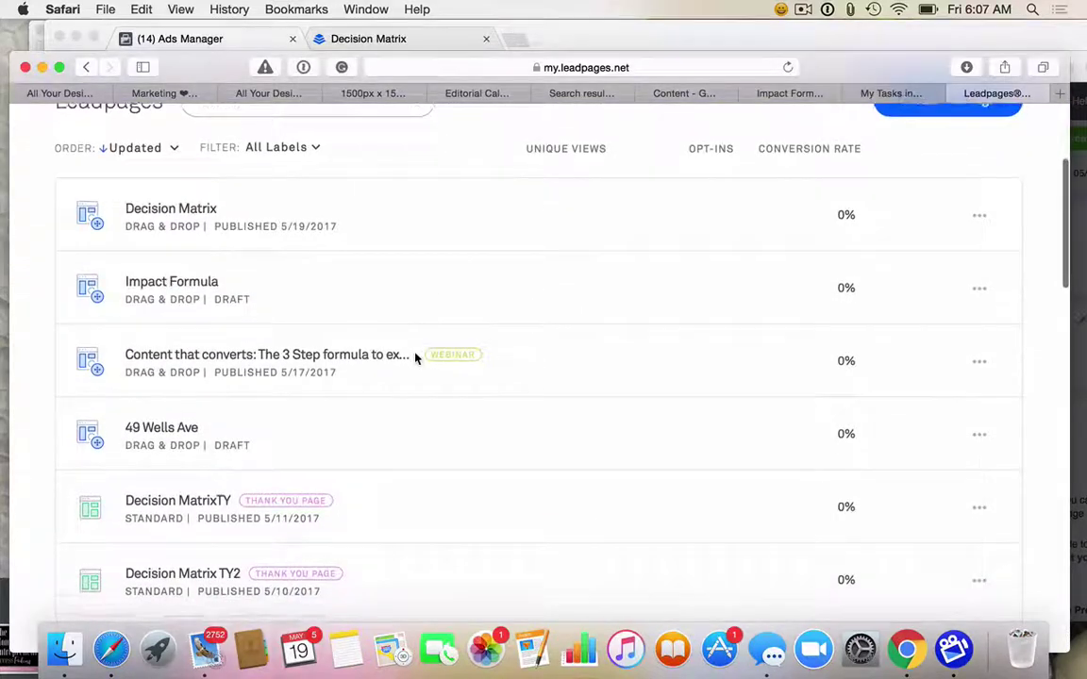
{"action": "scroll", "coordinate": [415, 358], "scroll_direction": "down", "scroll_amount": 1}
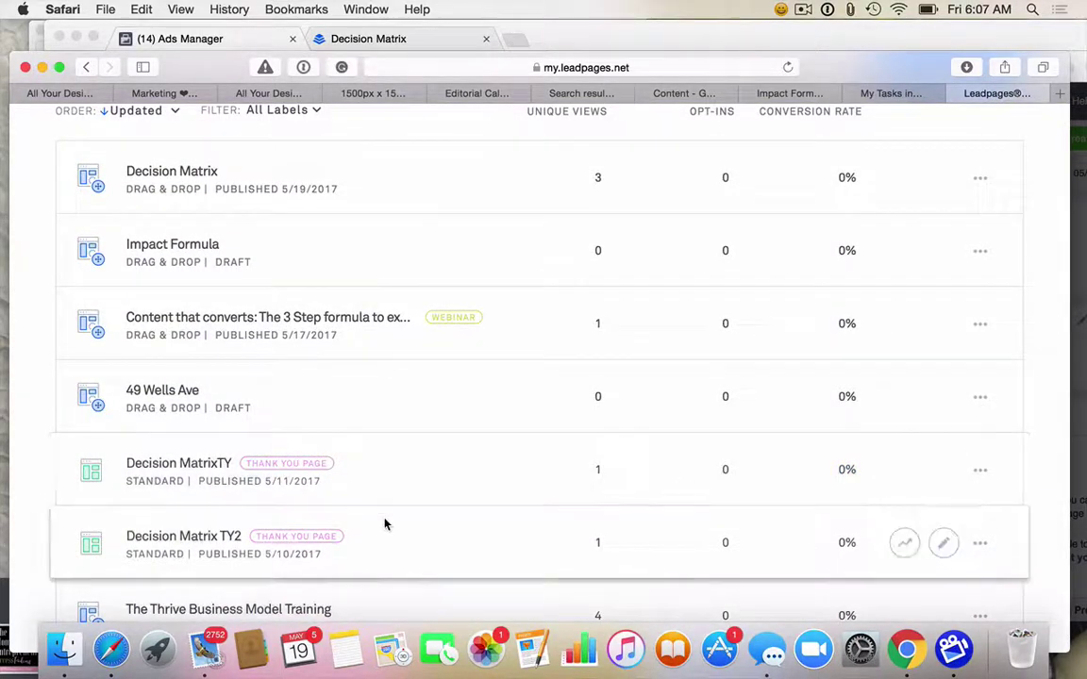
{"action": "scroll", "coordinate": [385, 524], "scroll_direction": "down", "scroll_amount": 1}
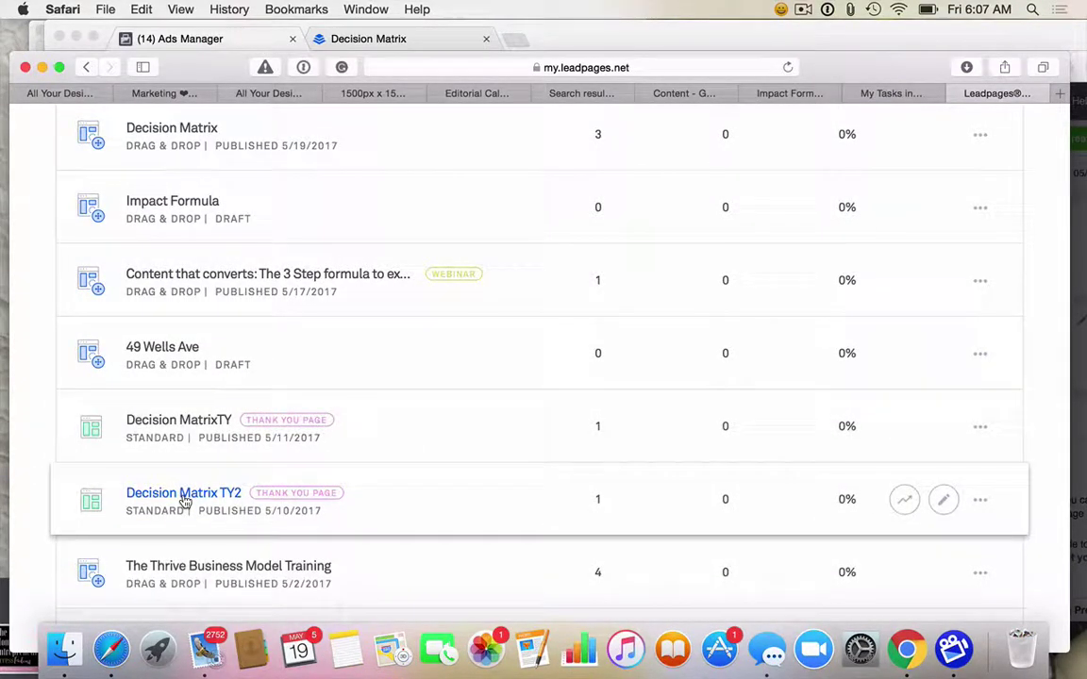
{"action": "left_click", "coordinate": [175, 423]}
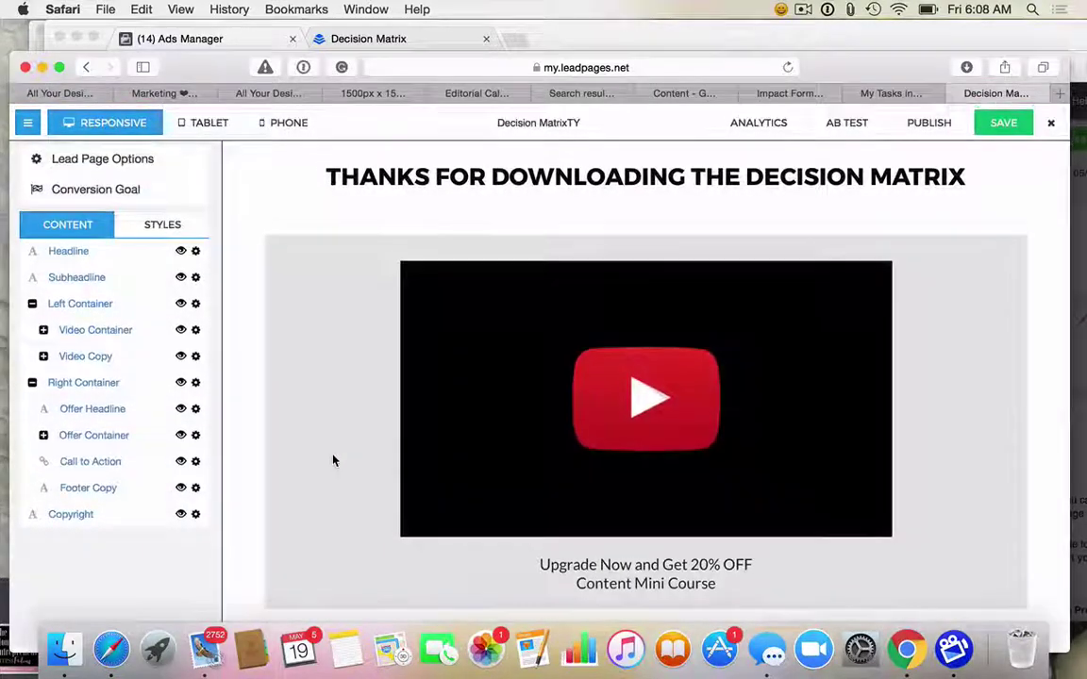
Step: Scroll through the Decision MatrixTY page with its video and 'Upgrade Now and Get 20% OFF' offer
{"action": "scroll", "coordinate": [332, 461], "scroll_direction": "down", "scroll_amount": 5}
{"action": "scroll", "coordinate": [332, 460], "scroll_direction": "up", "scroll_amount": 5}
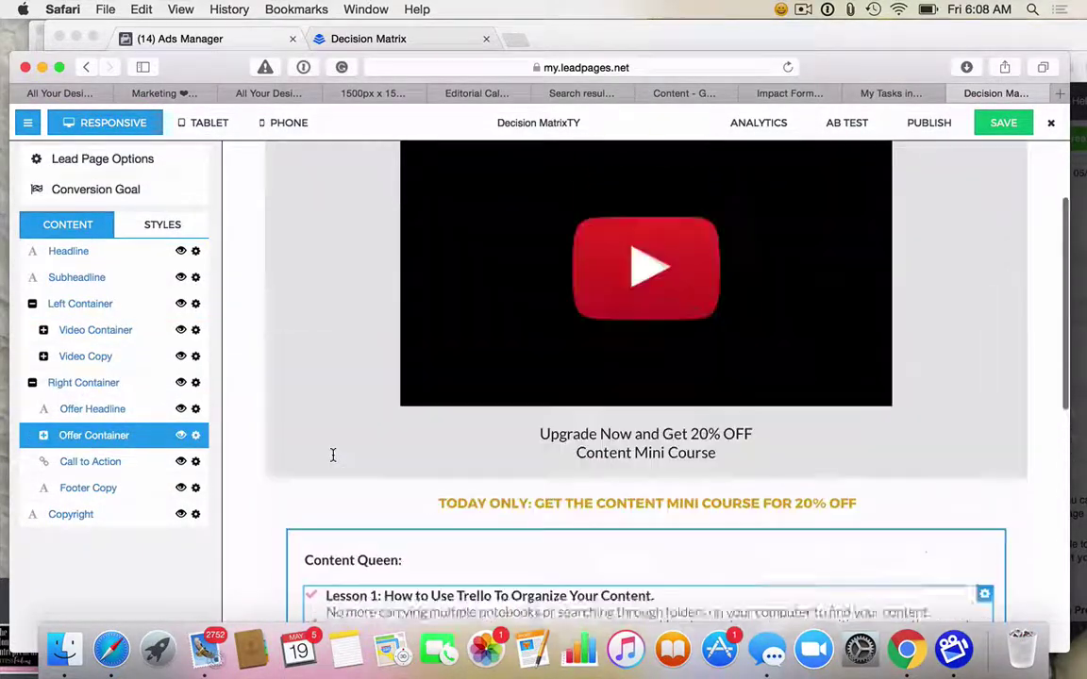
{"action": "scroll", "coordinate": [333, 460], "scroll_direction": "down", "scroll_amount": 5}
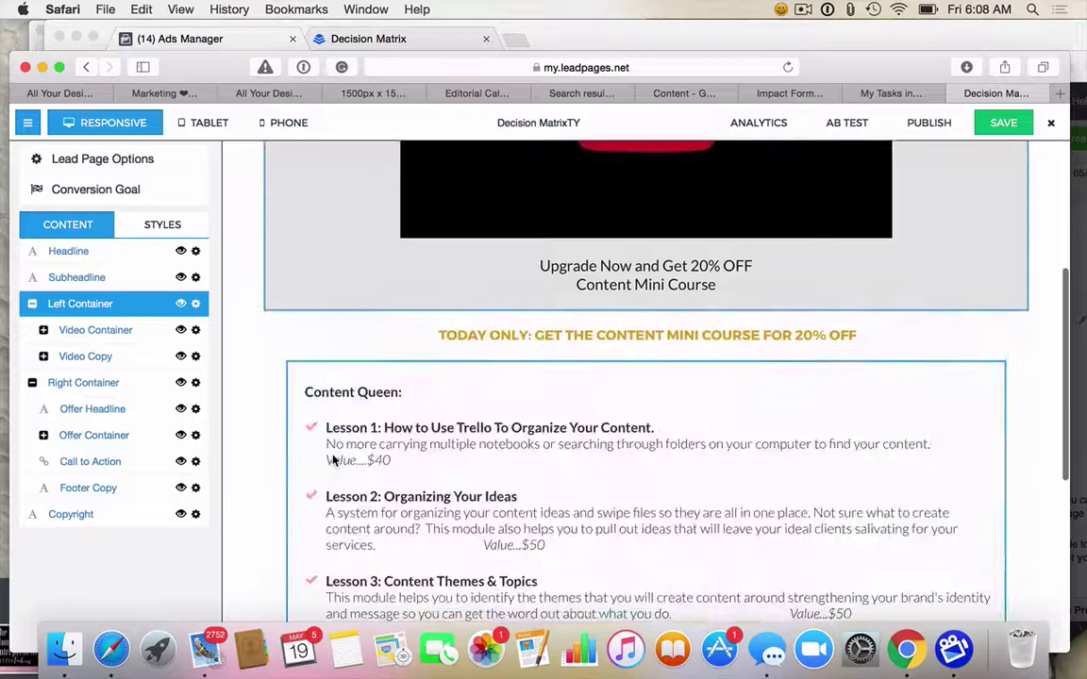
{"action": "scroll", "coordinate": [332, 457], "scroll_direction": "up", "scroll_amount": 3}
{"action": "scroll", "coordinate": [332, 458], "scroll_direction": "up", "scroll_amount": 4}
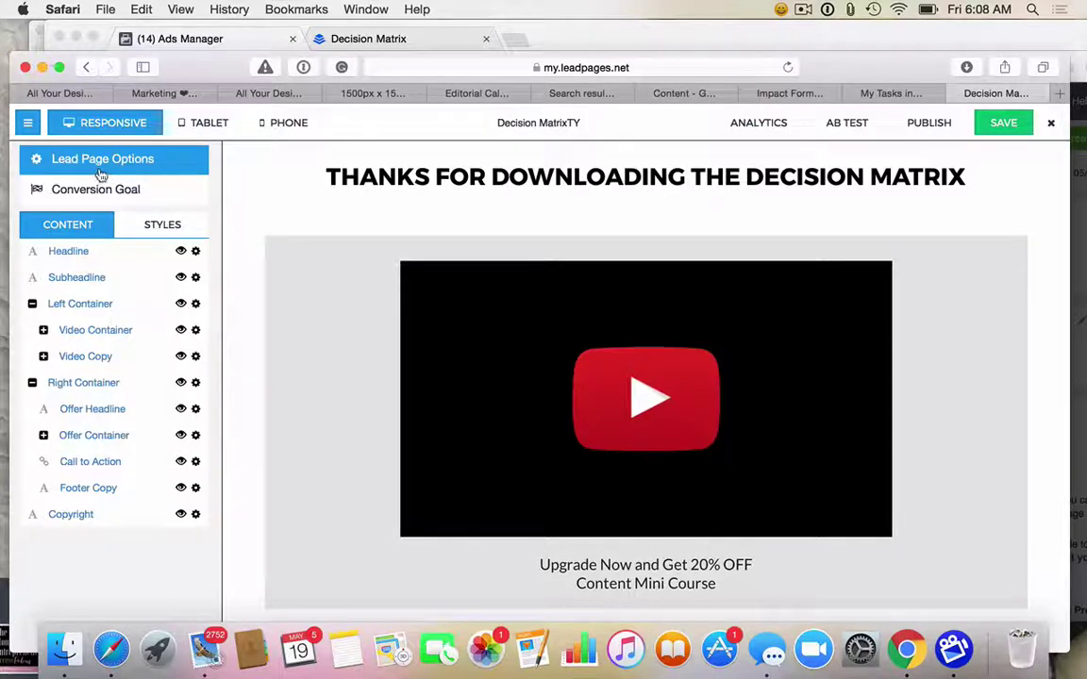
Step: Delete all the old Facebook pixel code from the Head-Tag Tracking Code under Lead Page Options
{"action": "left_click", "coordinate": [29, 126]}
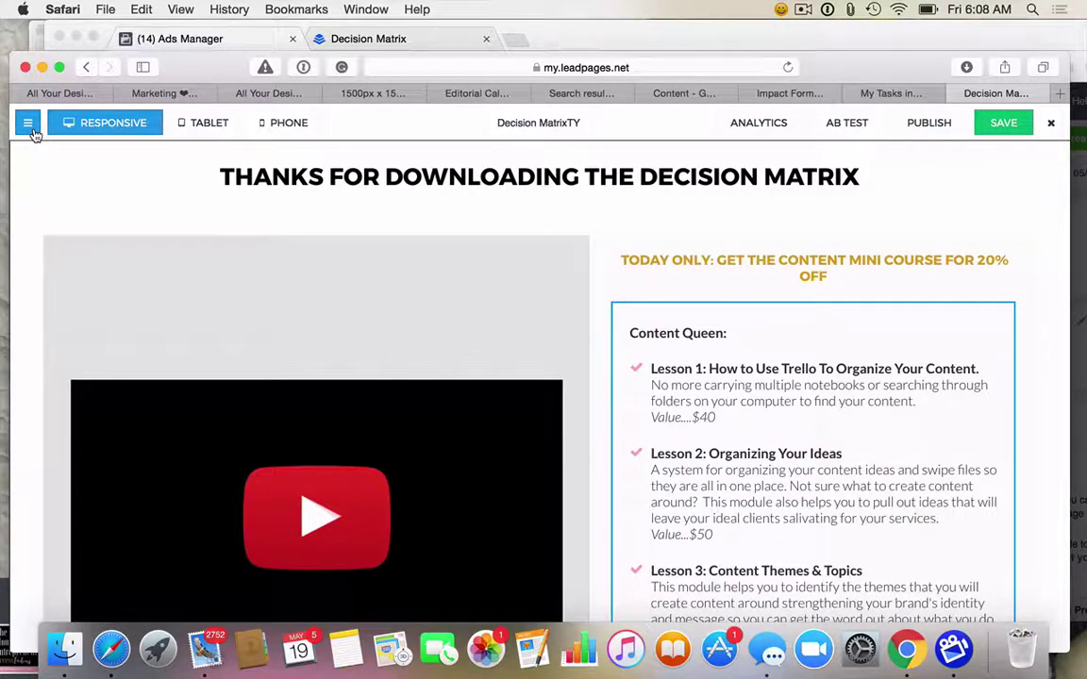
{"action": "left_click", "coordinate": [31, 131]}
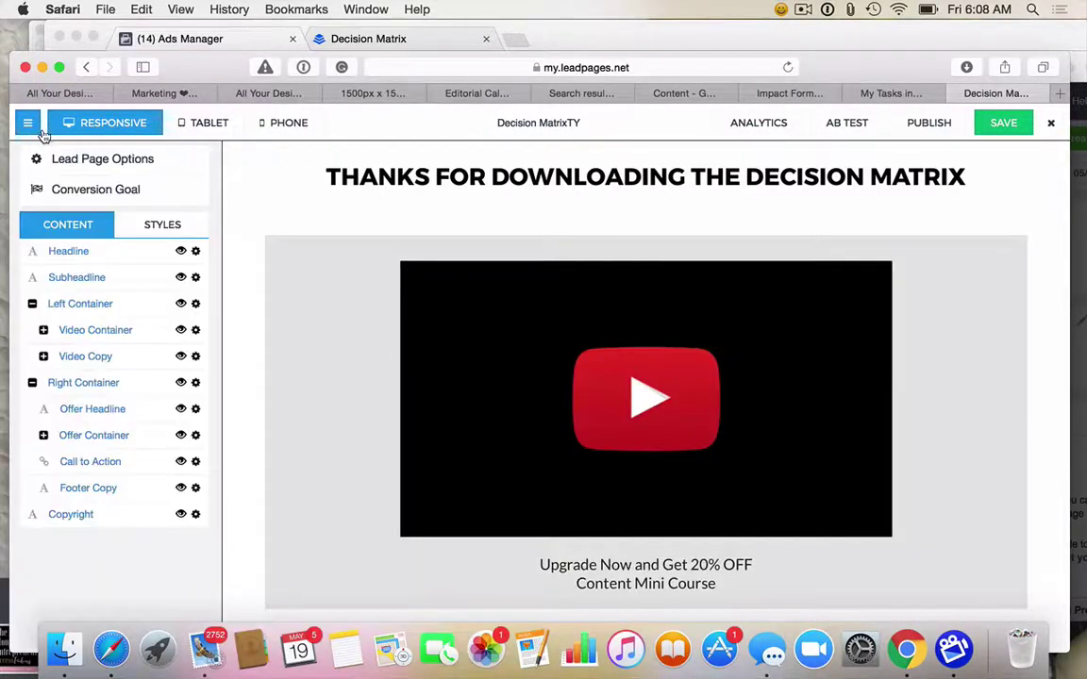
{"action": "left_click", "coordinate": [120, 170]}
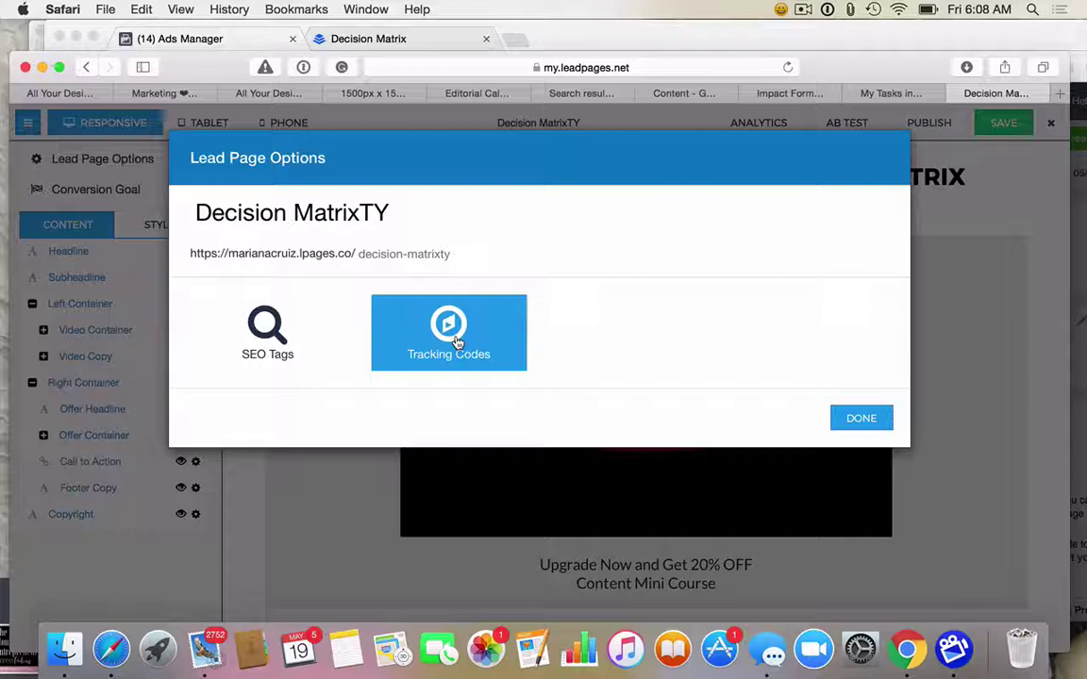
{"action": "left_click", "coordinate": [457, 342]}
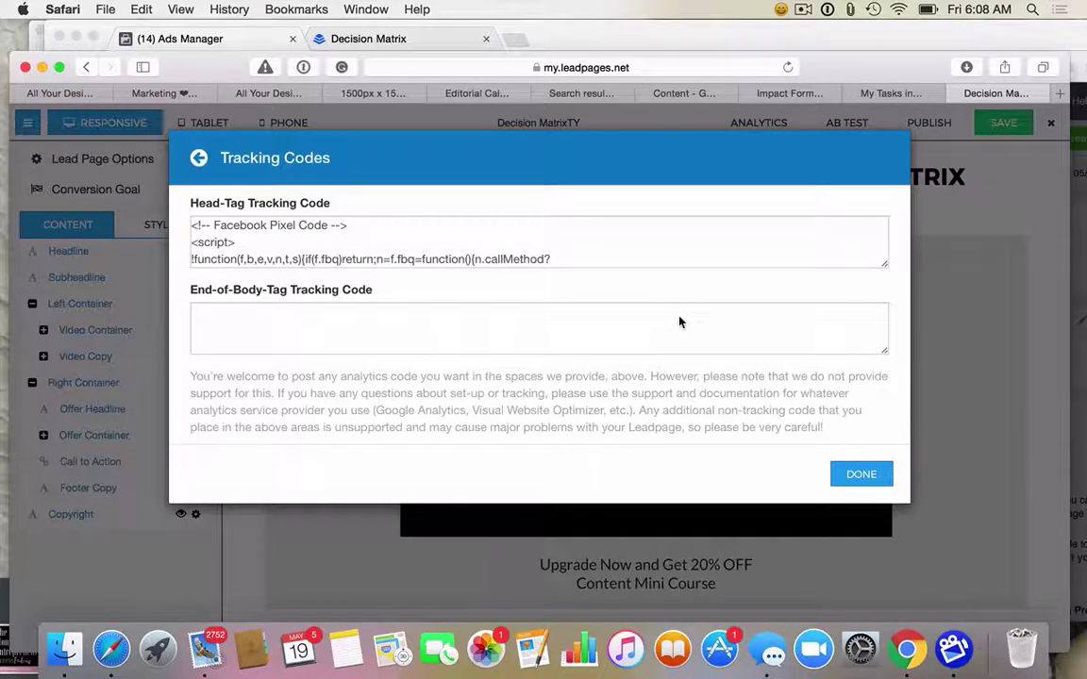
{"action": "left_click", "coordinate": [232, 243]}
{"action": "scroll", "coordinate": [232, 244], "scroll_direction": "down", "scroll_amount": 5}
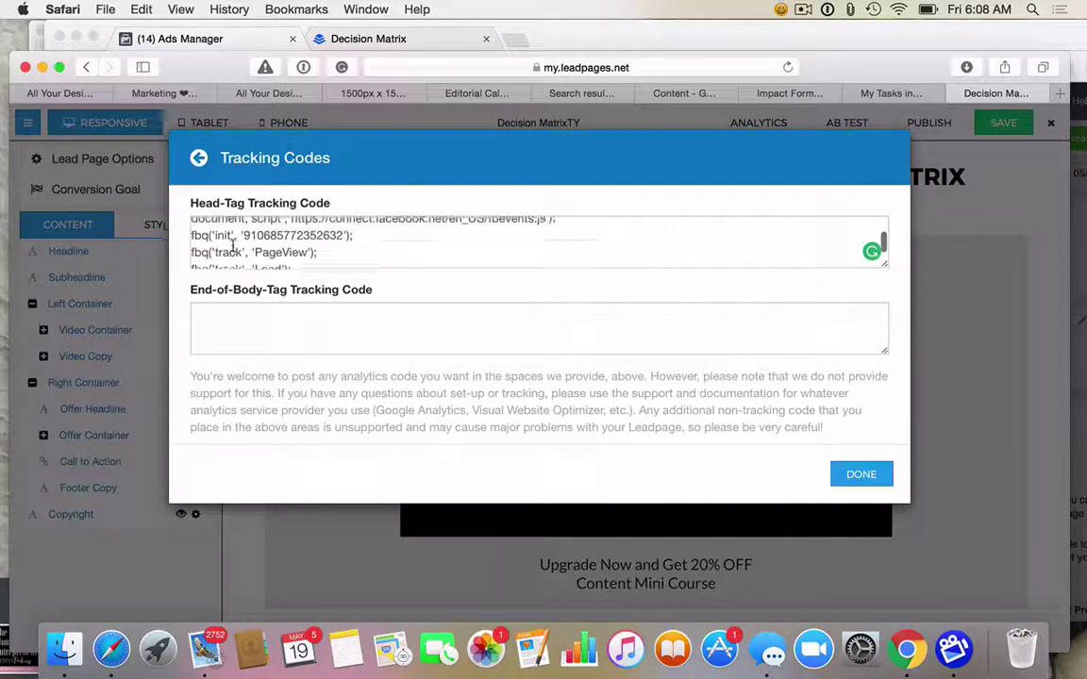
{"action": "scroll", "coordinate": [212, 236], "scroll_direction": "up", "scroll_amount": 5}
{"action": "left_click_drag", "start_coordinate": [192, 227], "coordinate": [318, 332]}
{"action": "key", "text": "BackSpace"}
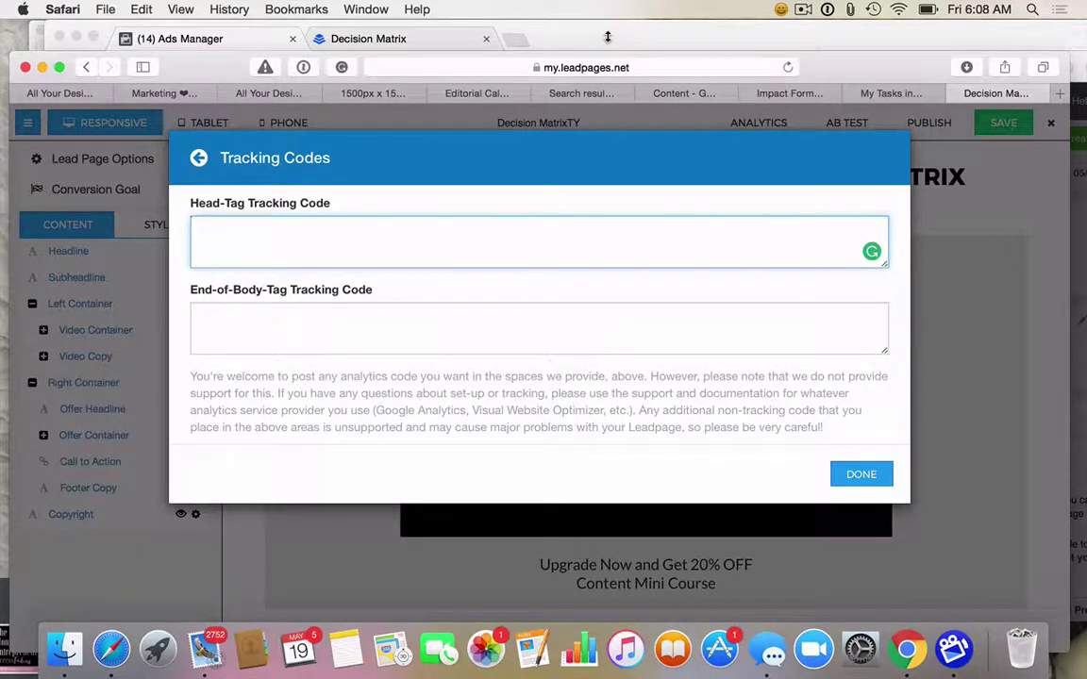
Step: Paste the Facebook pixel base code from clipboard history into the Head-Tag Tracking Code
{"action": "left_click_drag", "start_coordinate": [842, 71], "coordinate": [787, 72]}
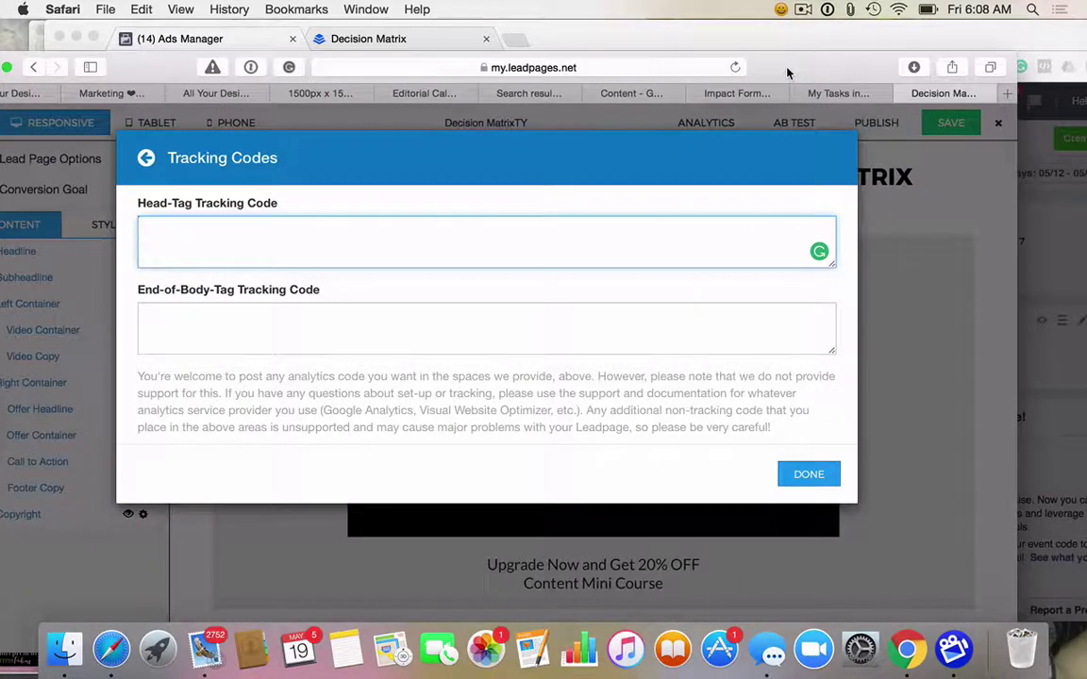
{"action": "left_click", "coordinate": [850, 9]}
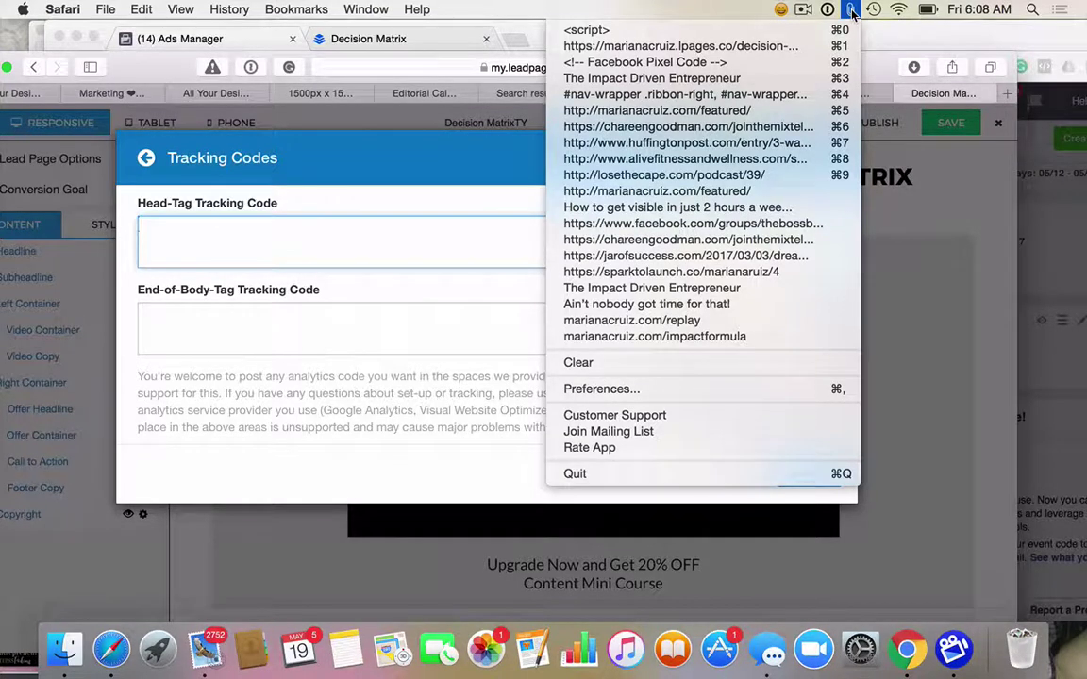
{"action": "left_click", "coordinate": [776, 62]}
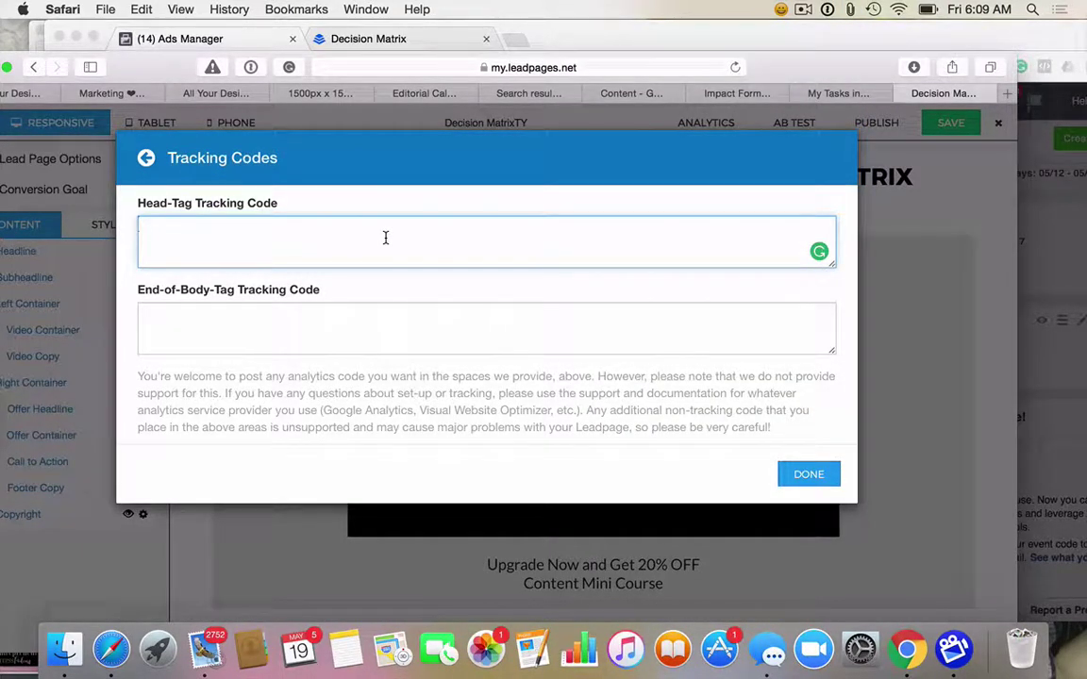
{"action": "key", "text": "super+v"}
{"action": "scroll", "coordinate": [377, 245], "scroll_direction": "up", "scroll_amount": 5}
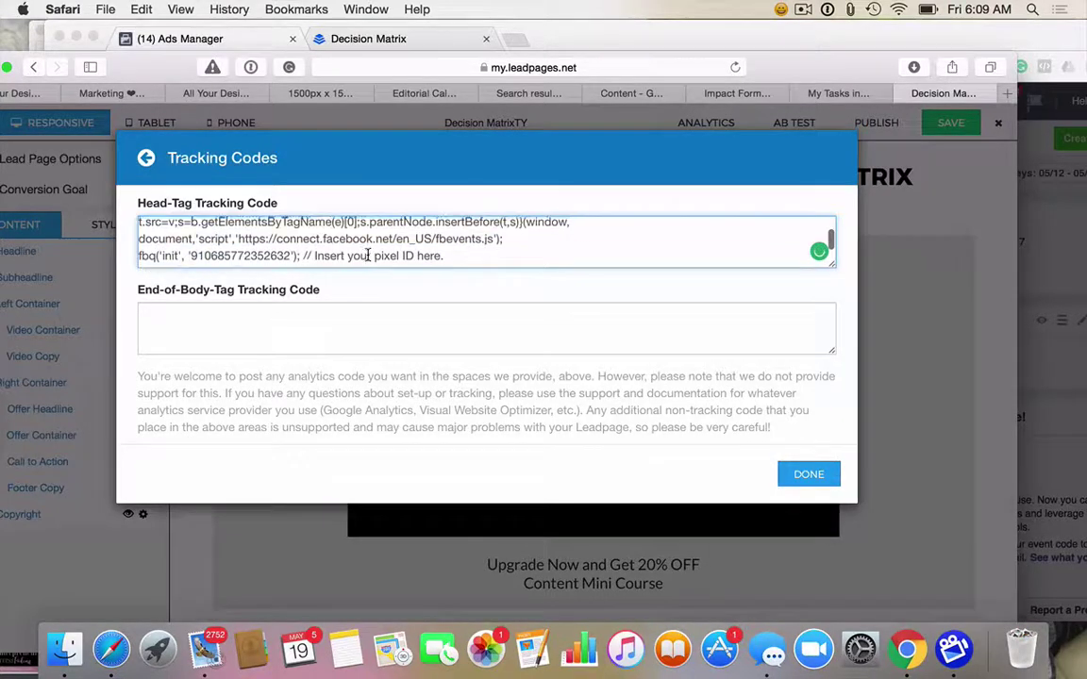
{"action": "scroll", "coordinate": [368, 255], "scroll_direction": "down", "scroll_amount": 5}
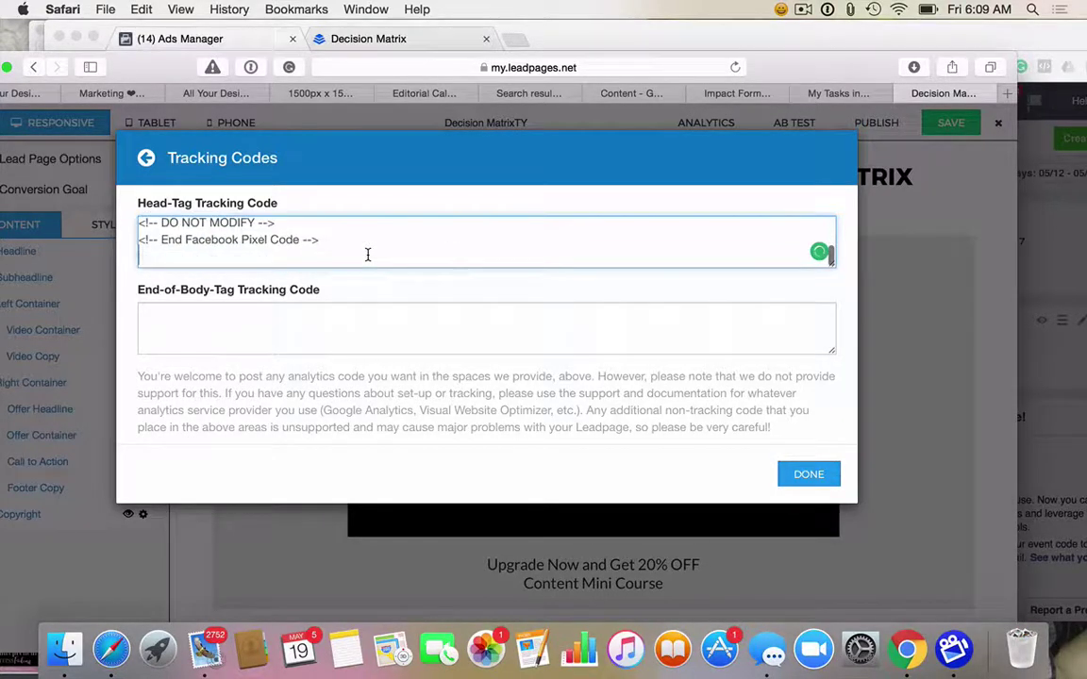
Step: Paste the Lead event script after the base code, close Tracking Codes and save the page
{"action": "left_click", "coordinate": [850, 9]}
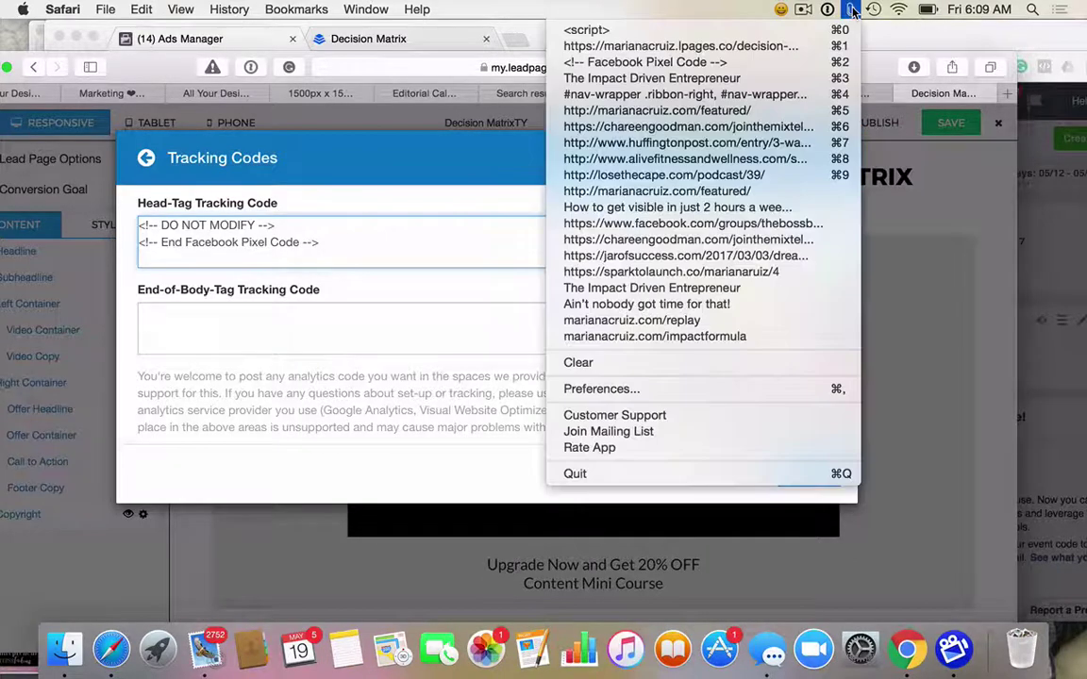
{"action": "left_click", "coordinate": [750, 39]}
{"action": "key", "text": "super+v"}
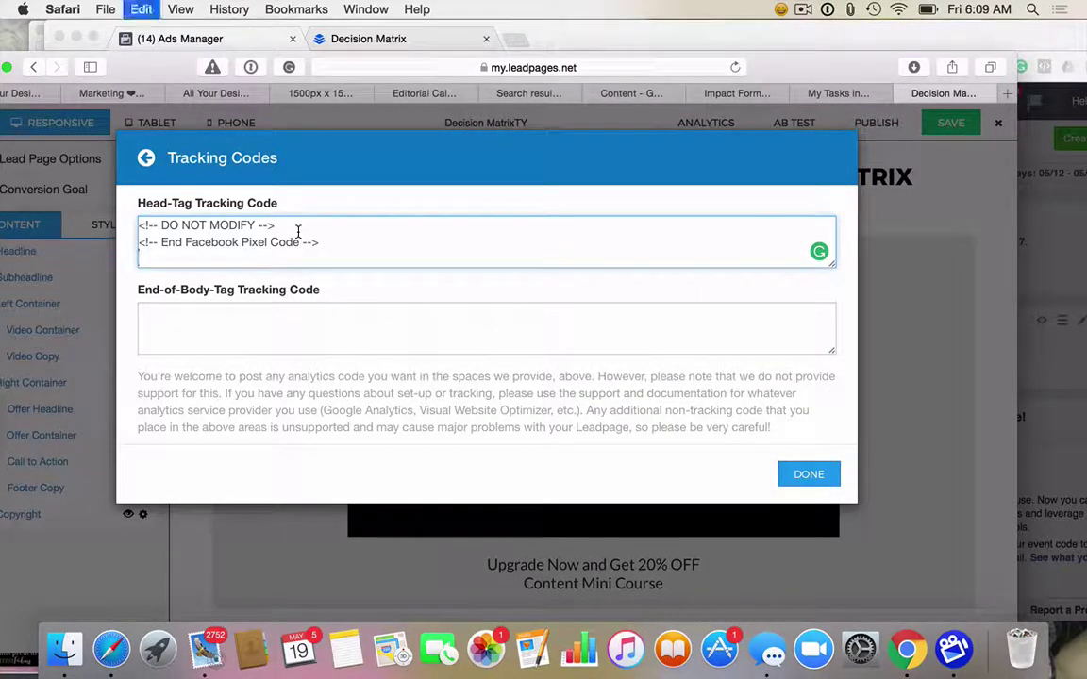
{"action": "scroll", "coordinate": [302, 252], "scroll_direction": "up", "scroll_amount": 2}
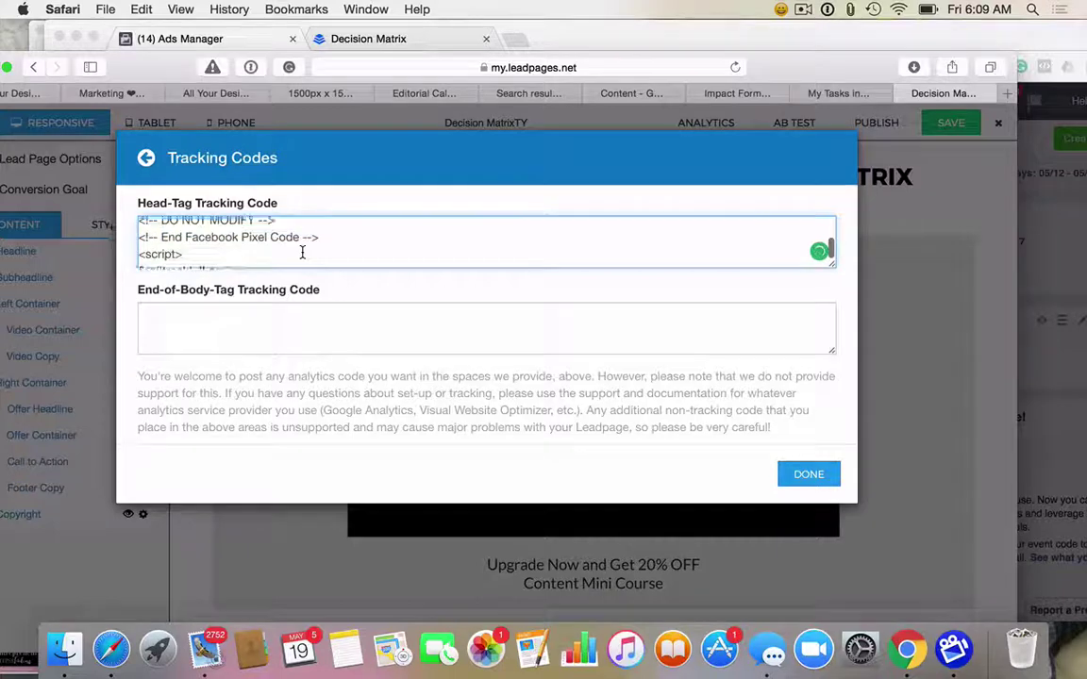
{"action": "scroll", "coordinate": [301, 252], "scroll_direction": "down", "scroll_amount": 3}
{"action": "scroll", "coordinate": [302, 252], "scroll_direction": "up", "scroll_amount": 1}
{"action": "scroll", "coordinate": [302, 252], "scroll_direction": "up", "scroll_amount": 1}
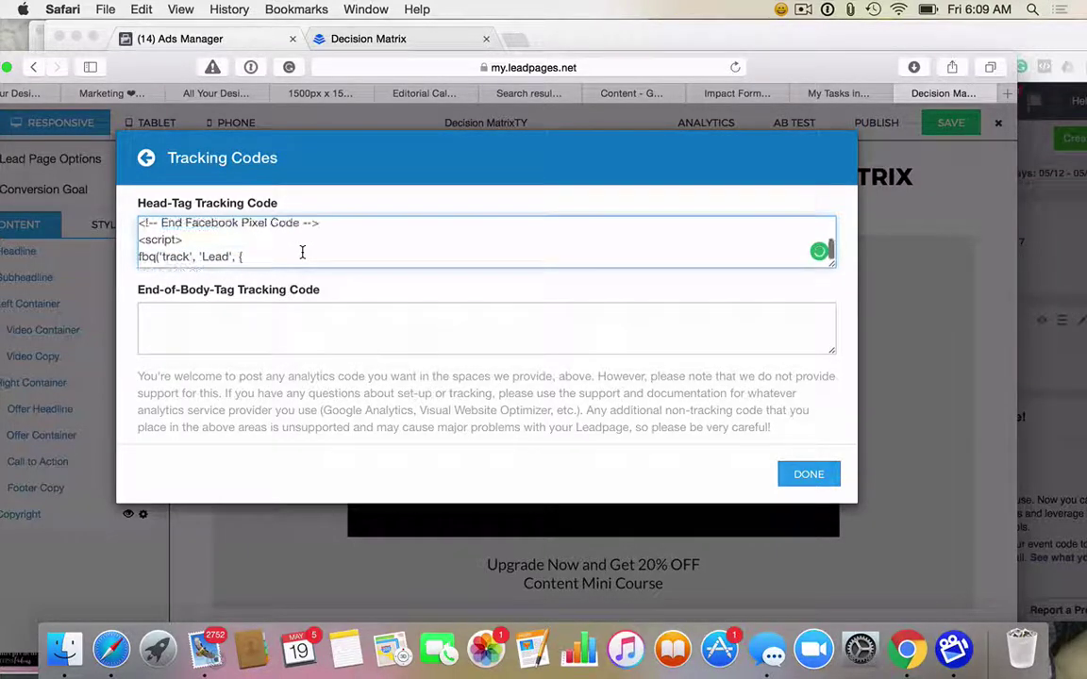
{"action": "scroll", "coordinate": [302, 252], "scroll_direction": "down", "scroll_amount": 1}
{"action": "scroll", "coordinate": [302, 251], "scroll_direction": "up", "scroll_amount": 2}
{"action": "scroll", "coordinate": [301, 252], "scroll_direction": "up", "scroll_amount": 10}
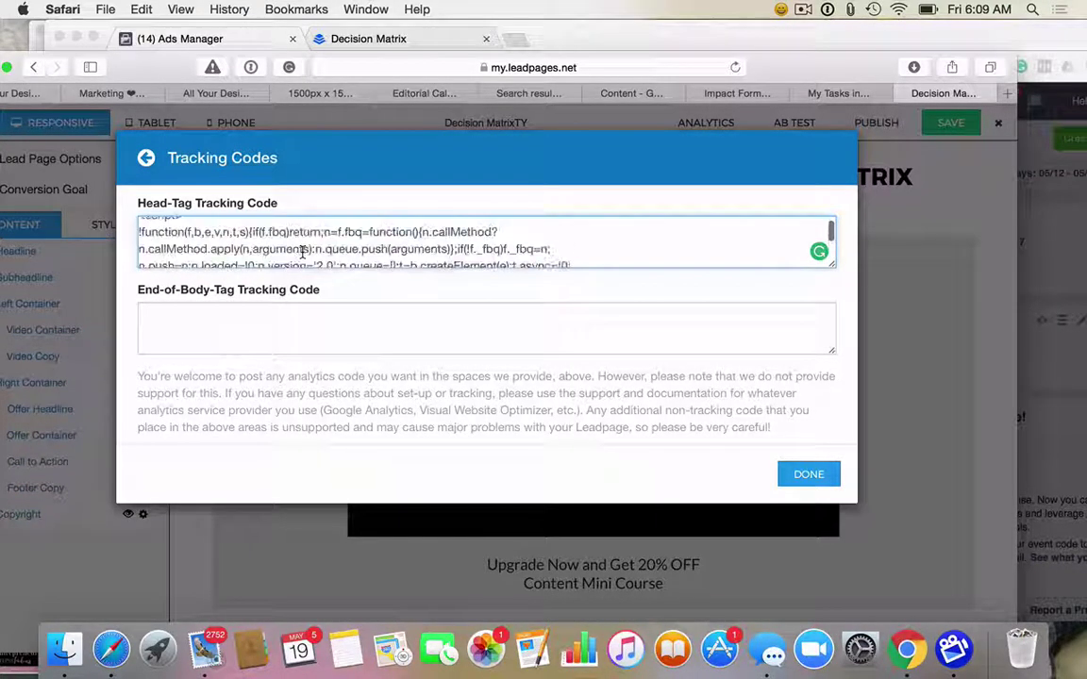
{"action": "left_click", "coordinate": [832, 469]}
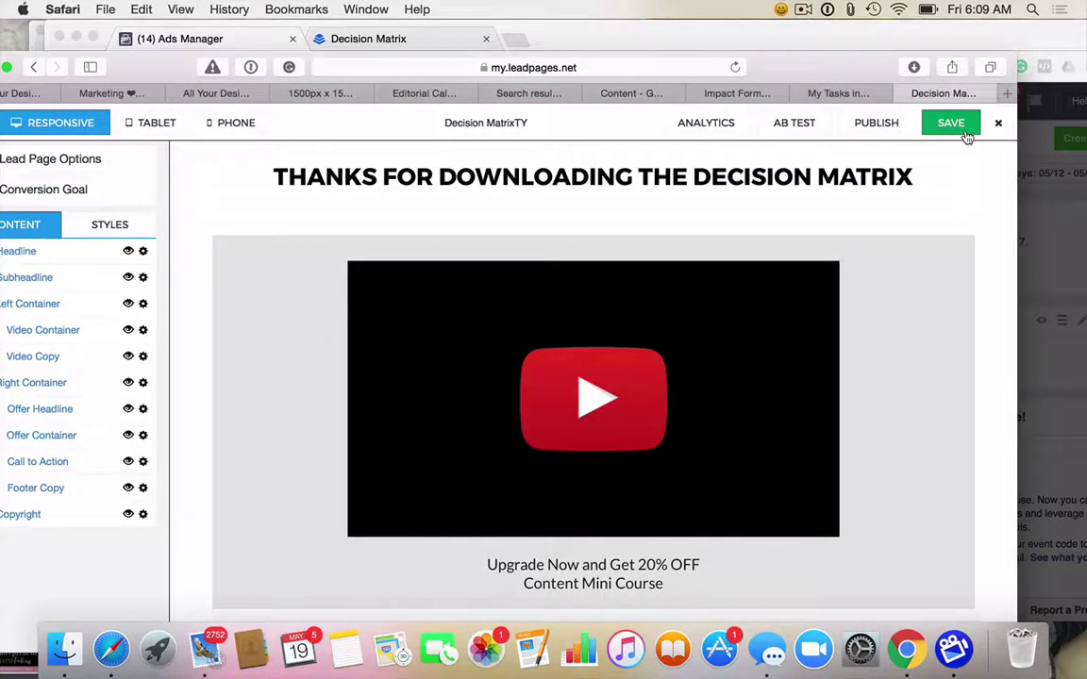
{"action": "left_click", "coordinate": [951, 123]}
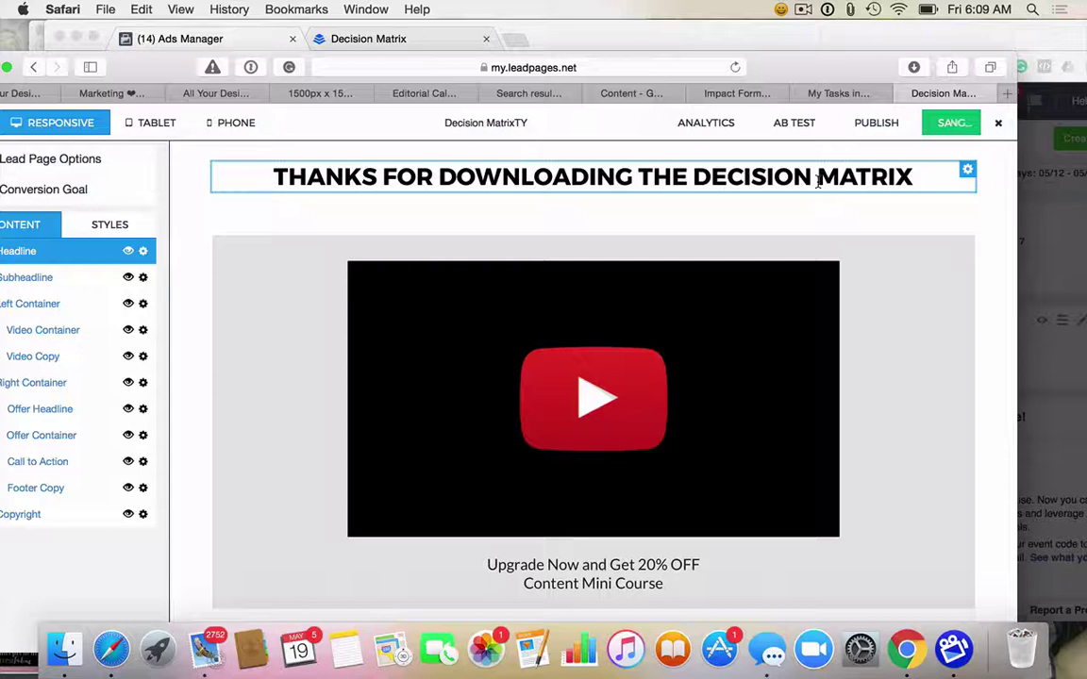
Step: Publish the thank-you page on Leadpages hosting and select its live URL
{"action": "left_click", "coordinate": [878, 126]}
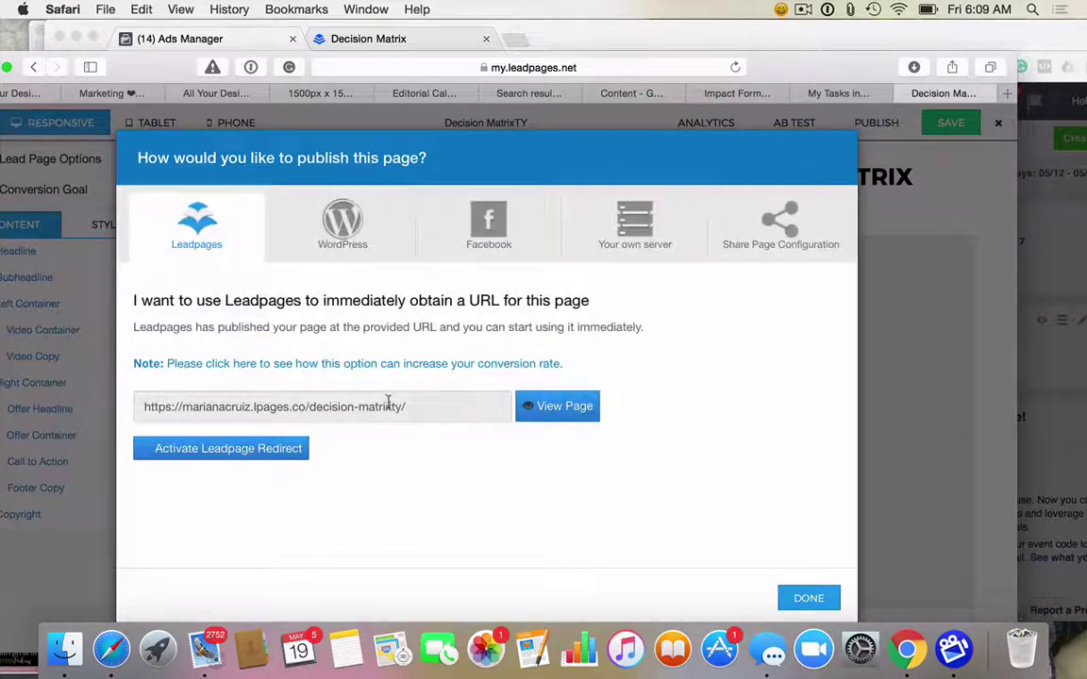
{"action": "left_click_drag", "start_coordinate": [479, 408], "coordinate": [135, 408]}
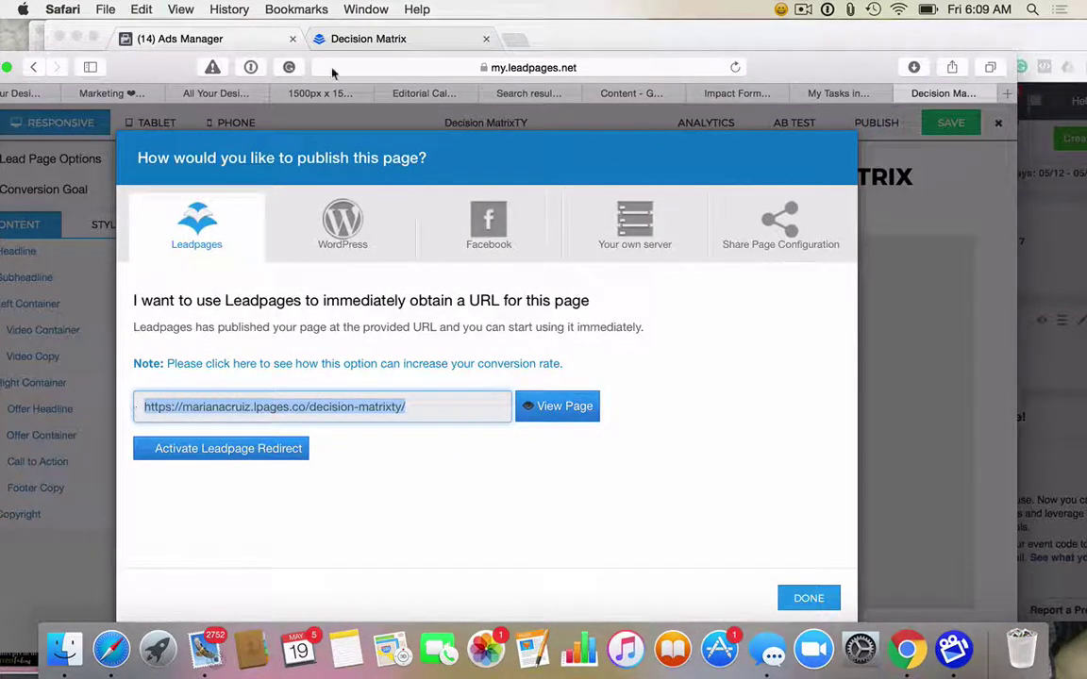
{"action": "key", "text": "super+Tab"}
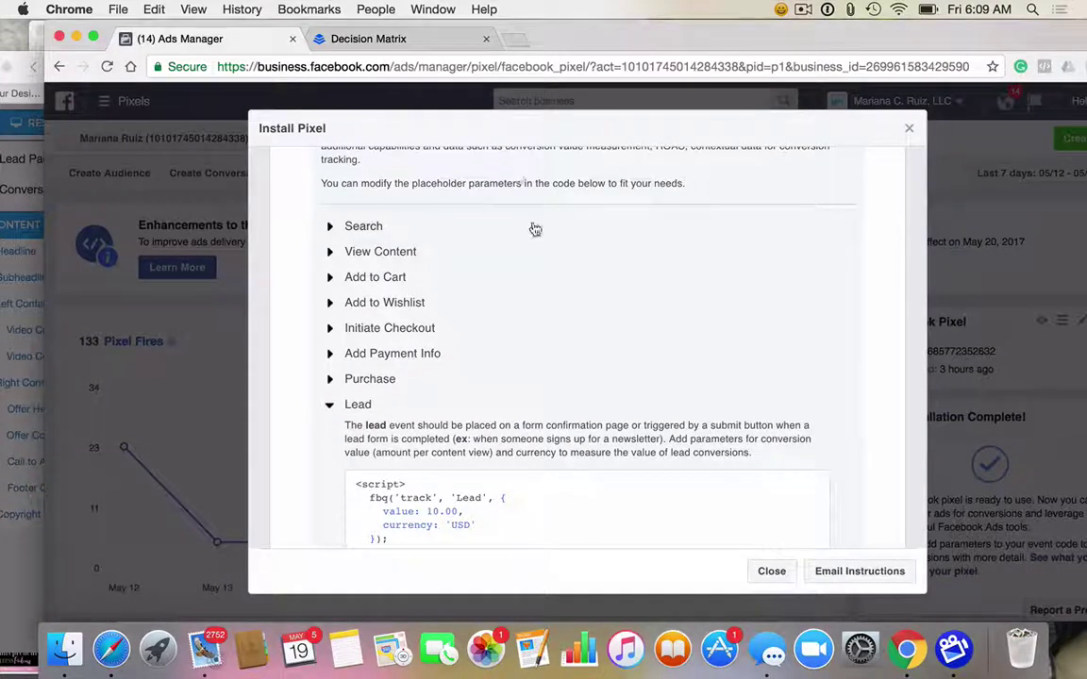
Step: In the Decision Matrix tab, append 'ty' to the URL to load the live decision-matrixty page
{"action": "left_click", "coordinate": [413, 40]}
{"action": "left_click", "coordinate": [493, 66]}
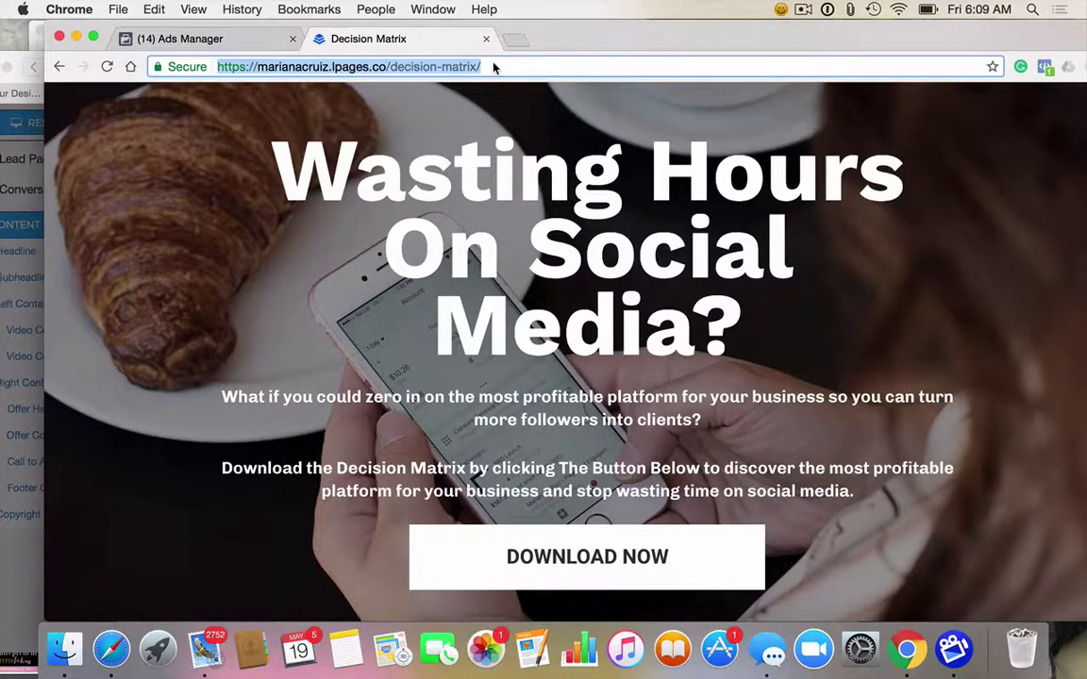
{"action": "key", "text": "Right"}
{"action": "key", "text": "Left"}
{"action": "type", "text": "ty"}
{"action": "key", "text": "Return"}
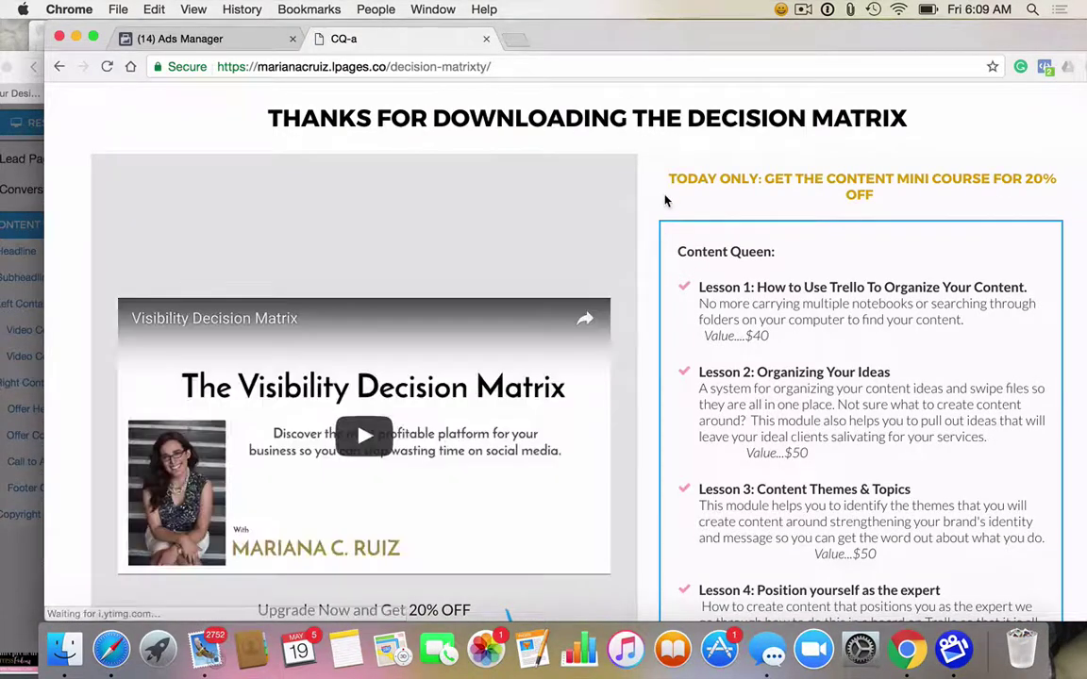
{"action": "scroll", "coordinate": [531, 201], "scroll_direction": "down", "scroll_amount": 3}
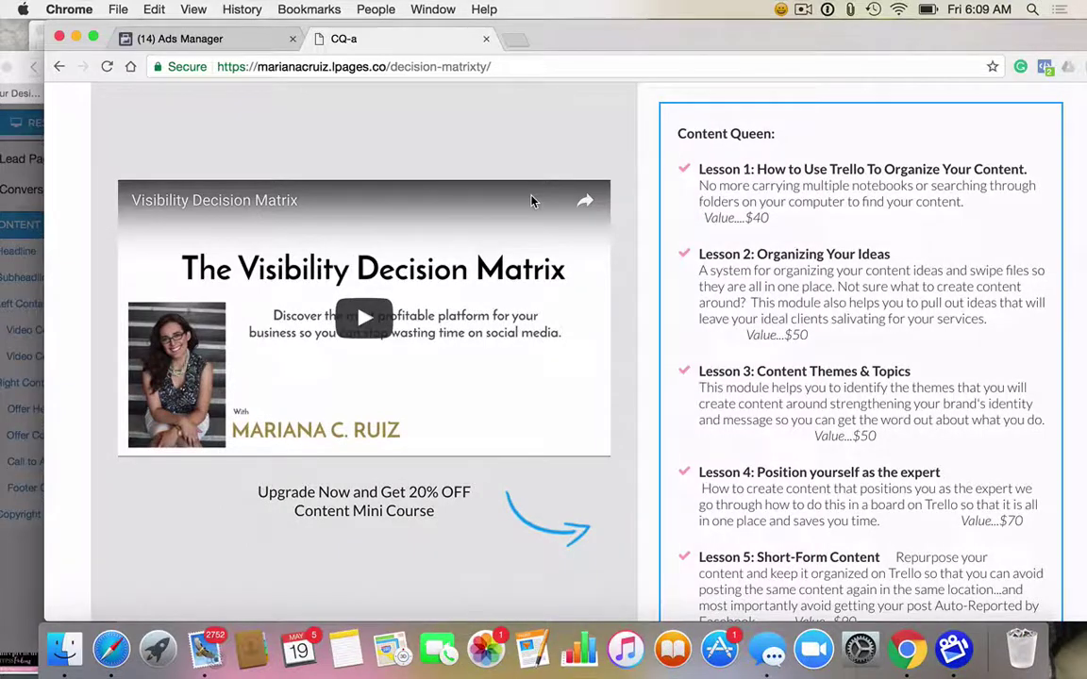
{"action": "scroll", "coordinate": [531, 201], "scroll_direction": "up", "scroll_amount": 3}
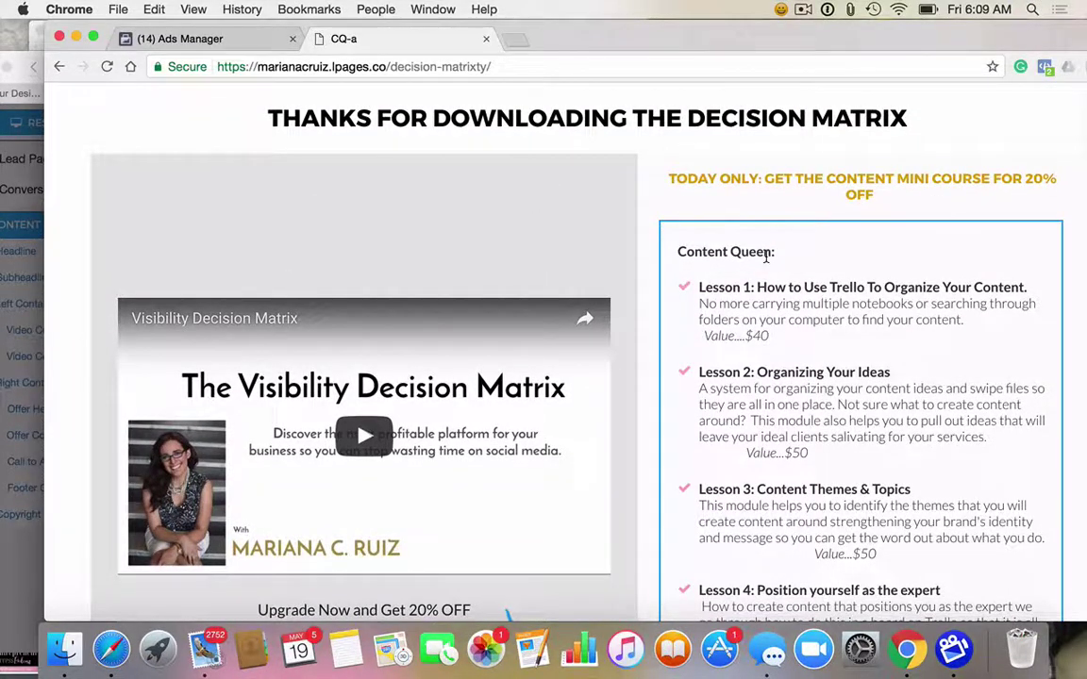
{"action": "scroll", "coordinate": [766, 254], "scroll_direction": "down", "scroll_amount": 12}
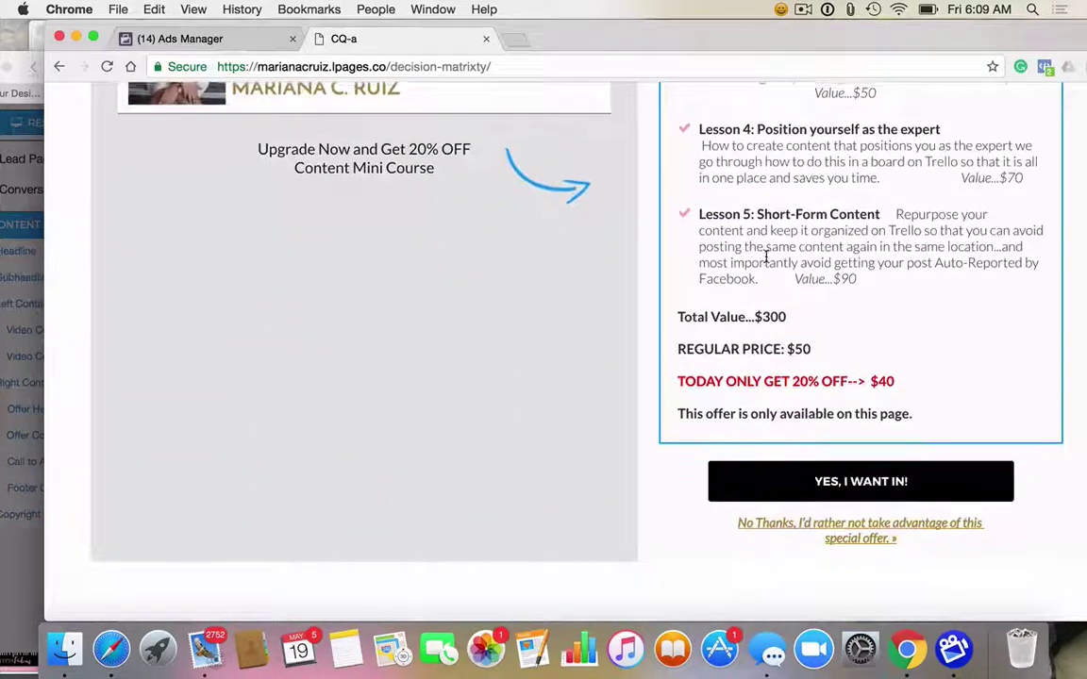
{"action": "scroll", "coordinate": [766, 255], "scroll_direction": "up", "scroll_amount": 12}
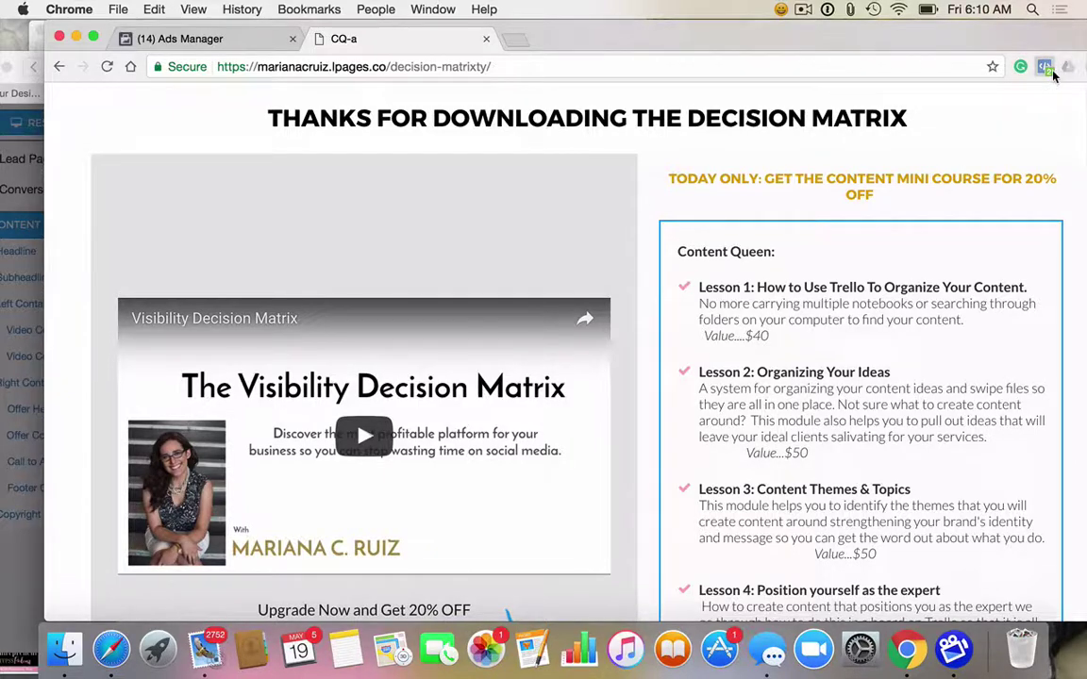
Step: Check Pixel Helper shows one pixel firing both PageView and Lead events
{"action": "left_click", "coordinate": [1046, 68]}
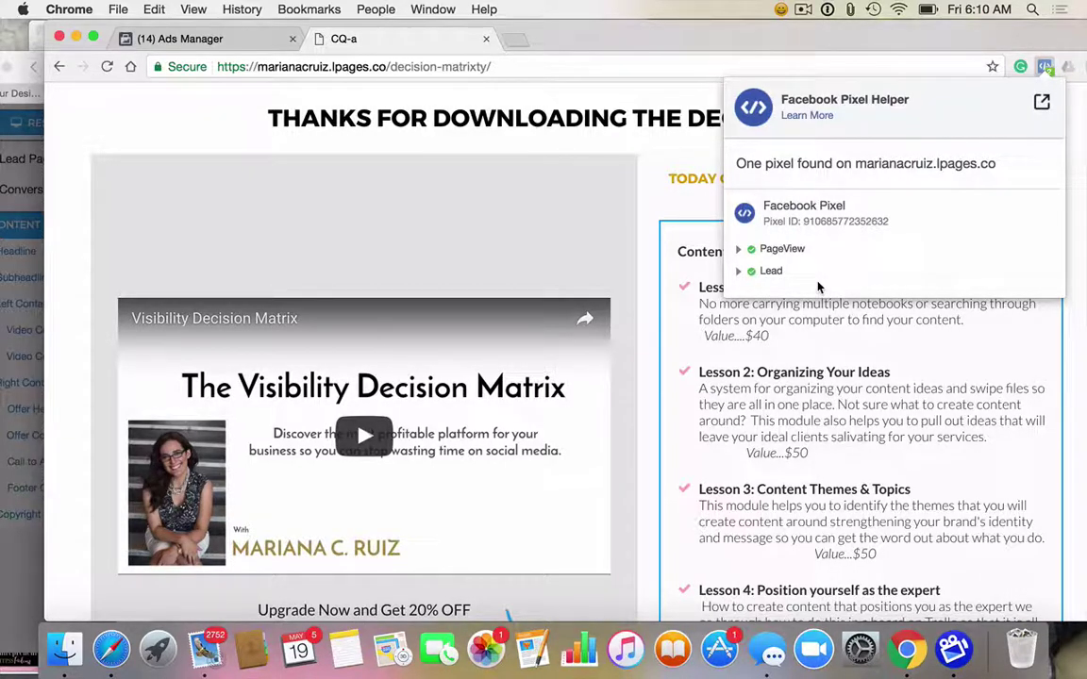
Step: Copy the code from Ads Manager's Install Pixel Base Code section and return to the Leadpages window
{"action": "left_click", "coordinate": [184, 38]}
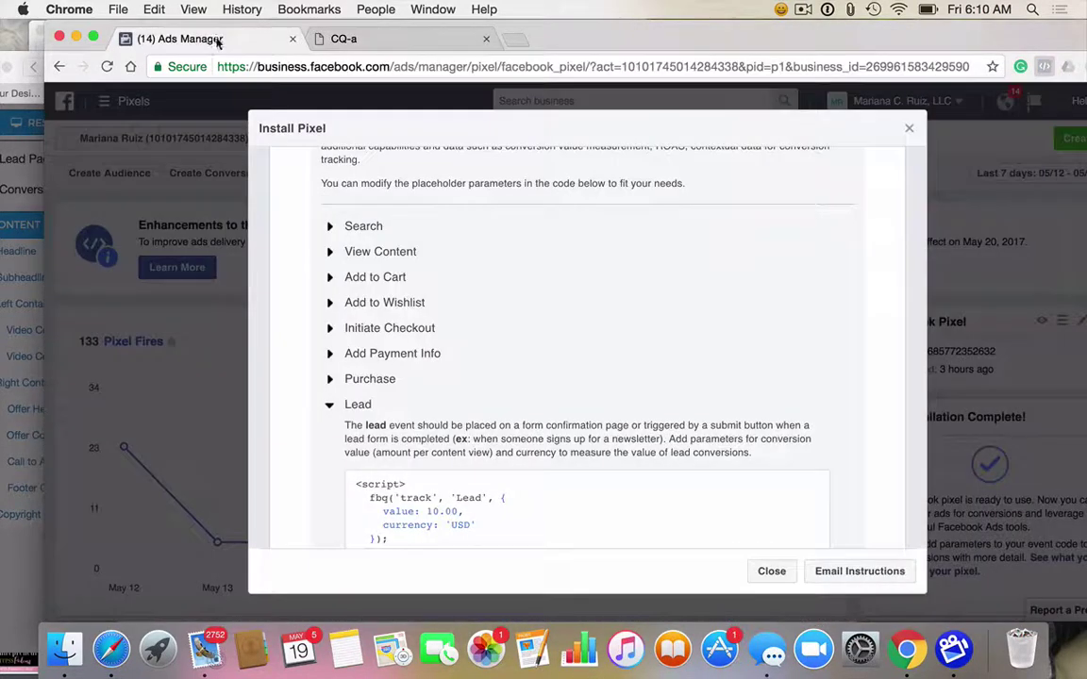
{"action": "scroll", "coordinate": [538, 344], "scroll_direction": "up", "scroll_amount": 15}
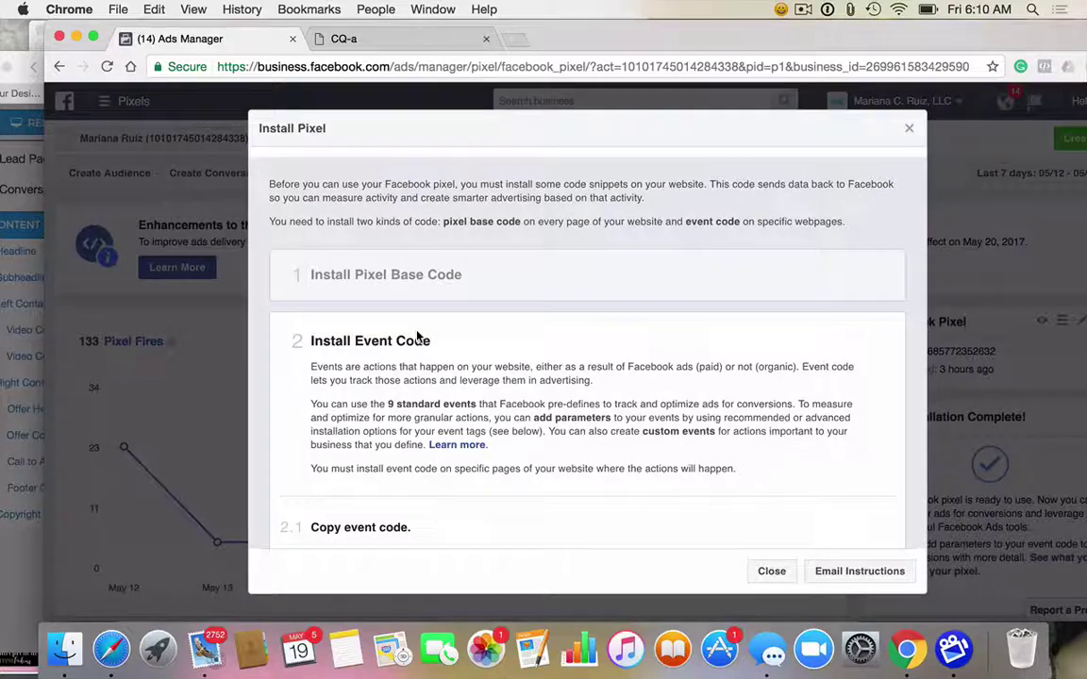
{"action": "left_click", "coordinate": [397, 281]}
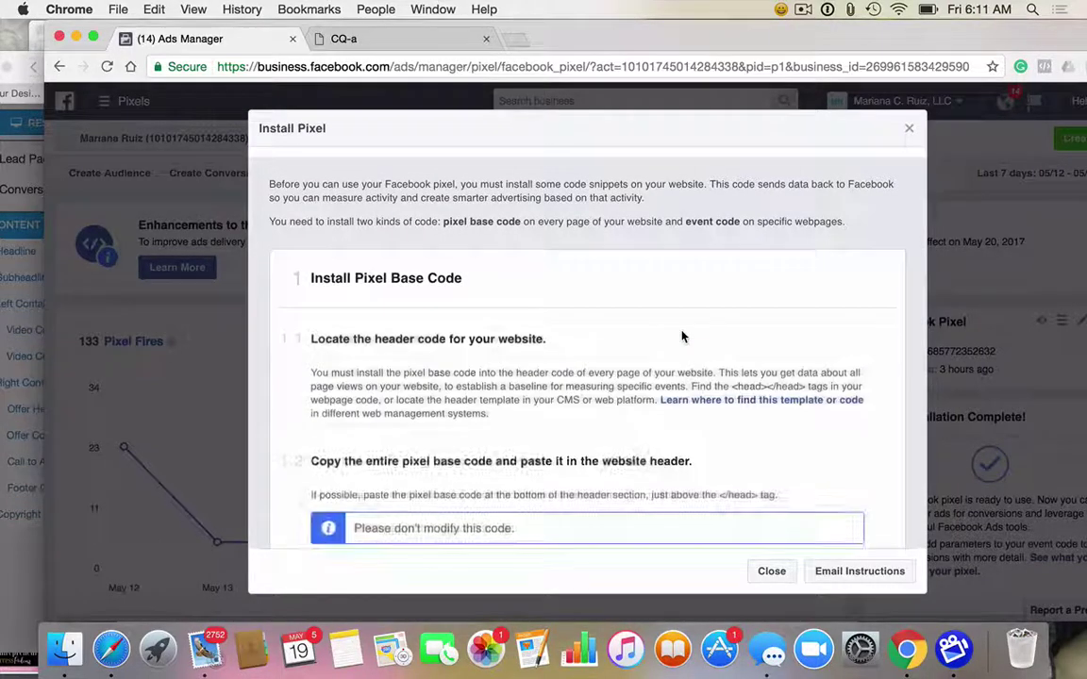
{"action": "scroll", "coordinate": [682, 336], "scroll_direction": "down", "scroll_amount": 5}
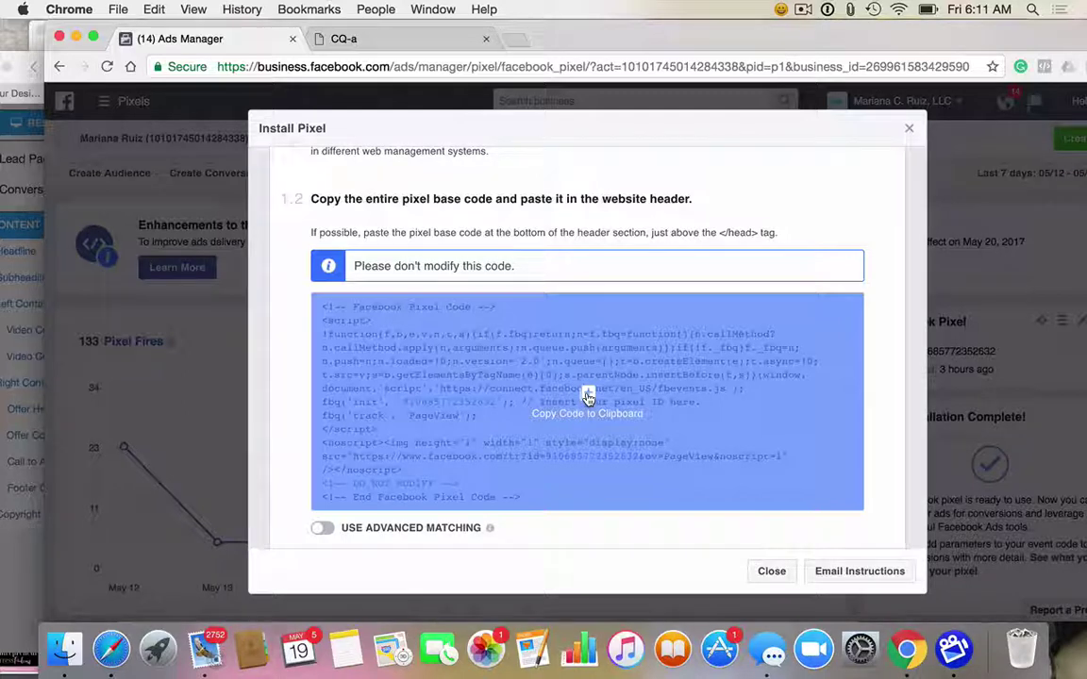
{"action": "left_click", "coordinate": [586, 398]}
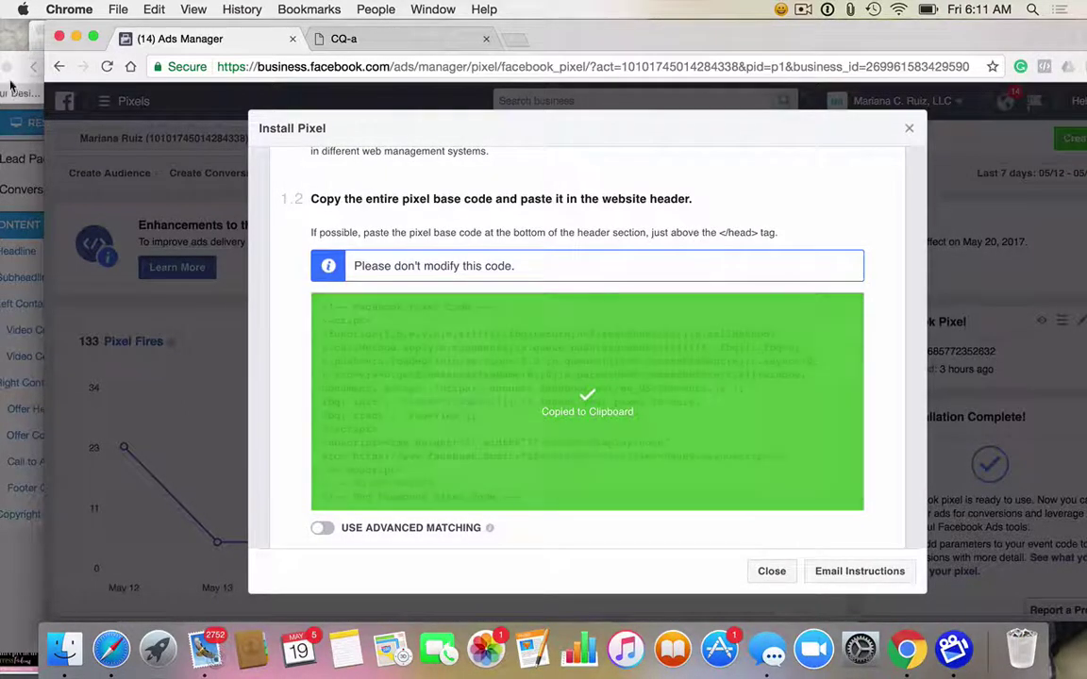
{"action": "left_click", "coordinate": [9, 80]}
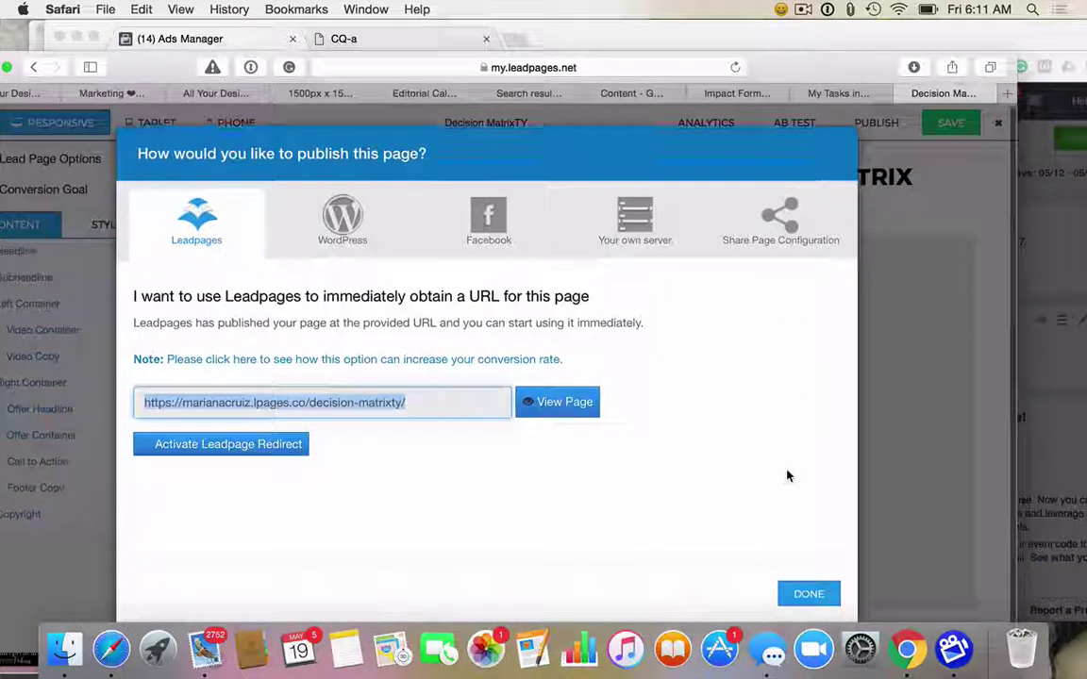
Step: Close the publish dialog and reopen the page's Tracking Codes with the Head-Tag field focused
{"action": "left_click", "coordinate": [809, 598]}
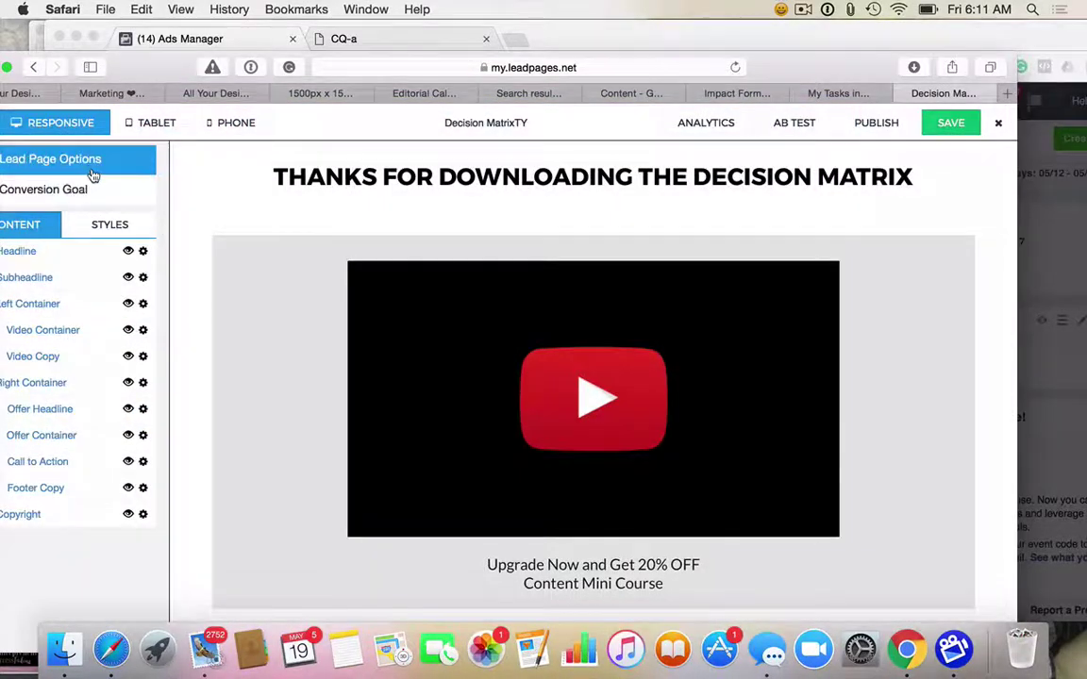
{"action": "left_click", "coordinate": [80, 158]}
{"action": "left_click", "coordinate": [449, 328]}
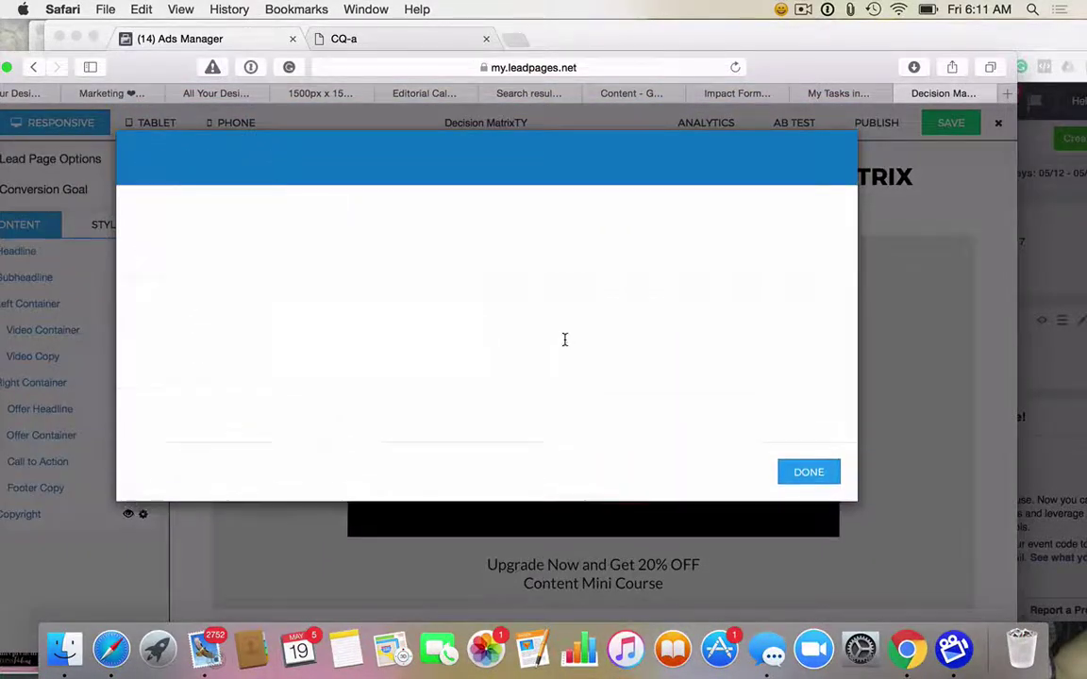
{"action": "left_click", "coordinate": [274, 231]}
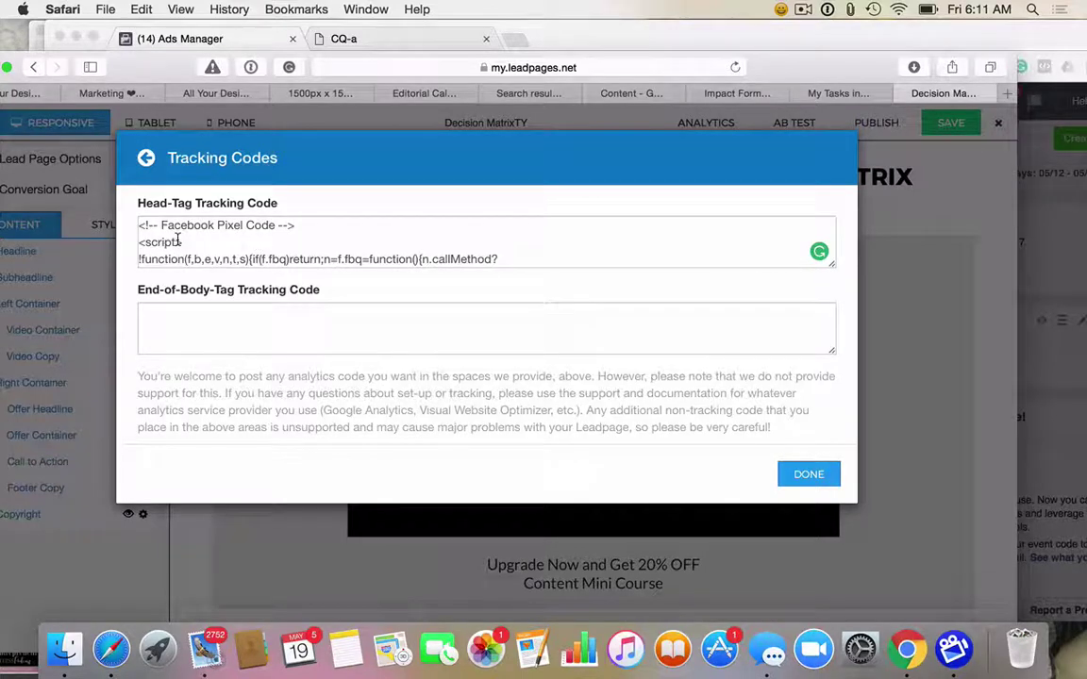
{"action": "scroll", "coordinate": [179, 242], "scroll_direction": "down", "scroll_amount": 10}
{"action": "scroll", "coordinate": [179, 242], "scroll_direction": "down", "scroll_amount": 2}
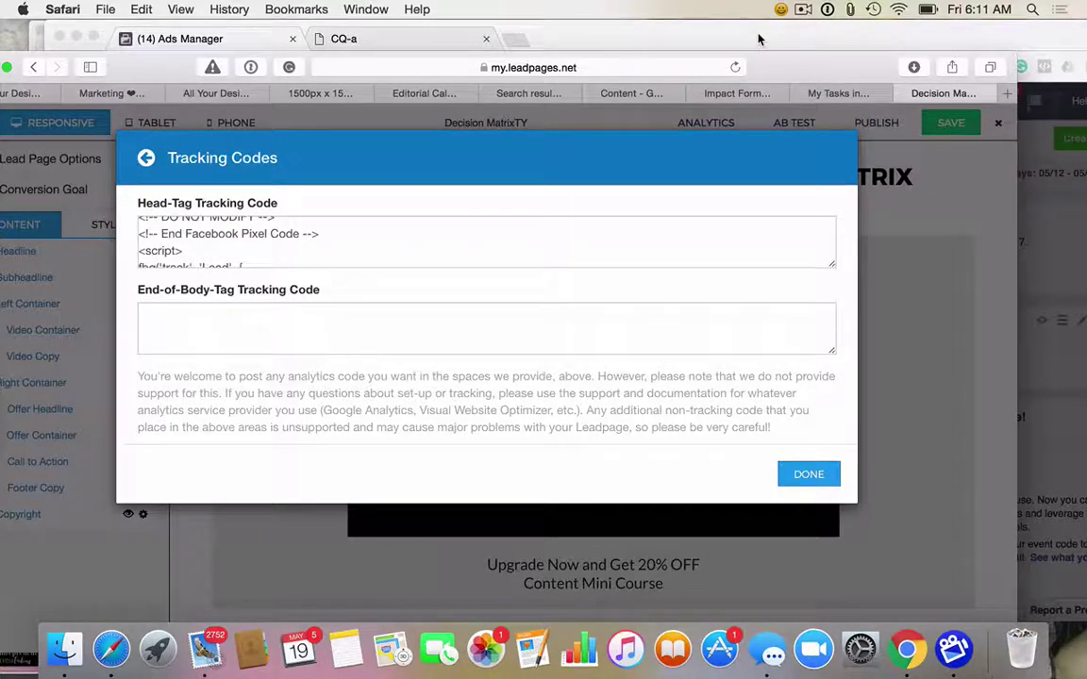
Step: Back in Ads Manager, expand Install Event Code and copy the Lead event snippet
{"action": "key", "text": "super+Tab"}
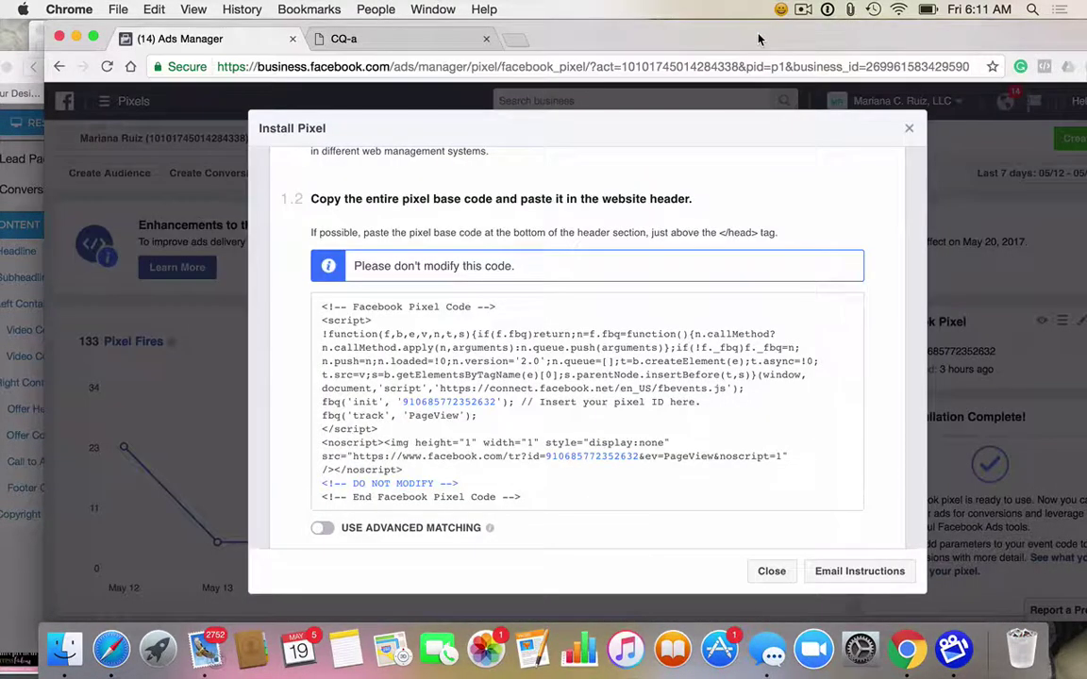
{"action": "scroll", "coordinate": [539, 395], "scroll_direction": "down", "scroll_amount": 5}
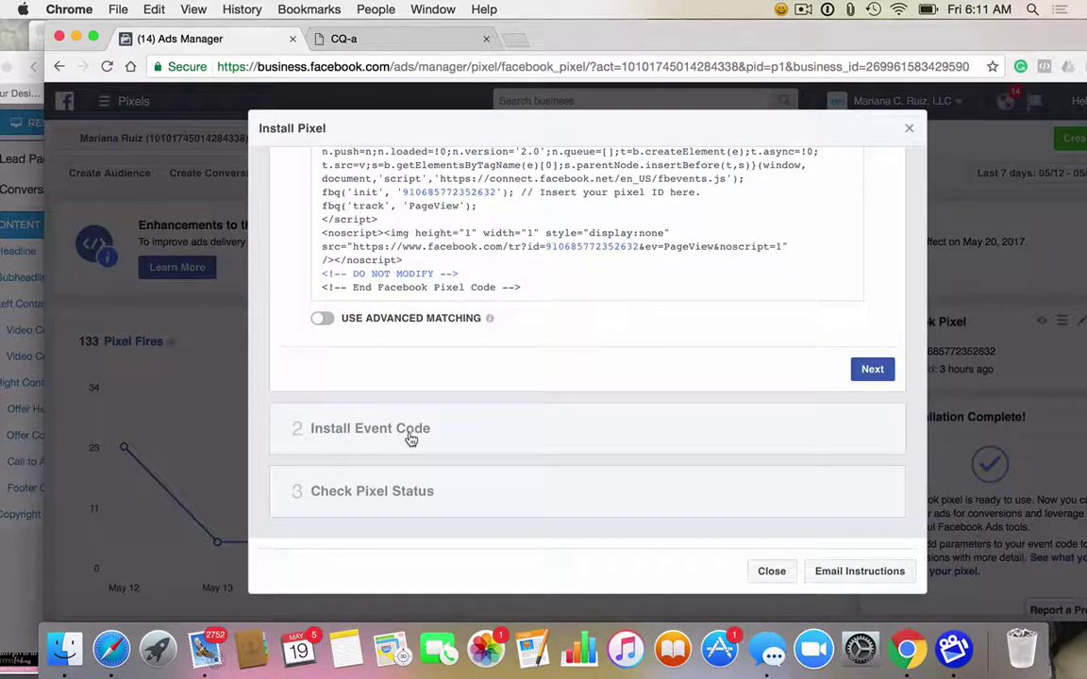
{"action": "left_click", "coordinate": [410, 439]}
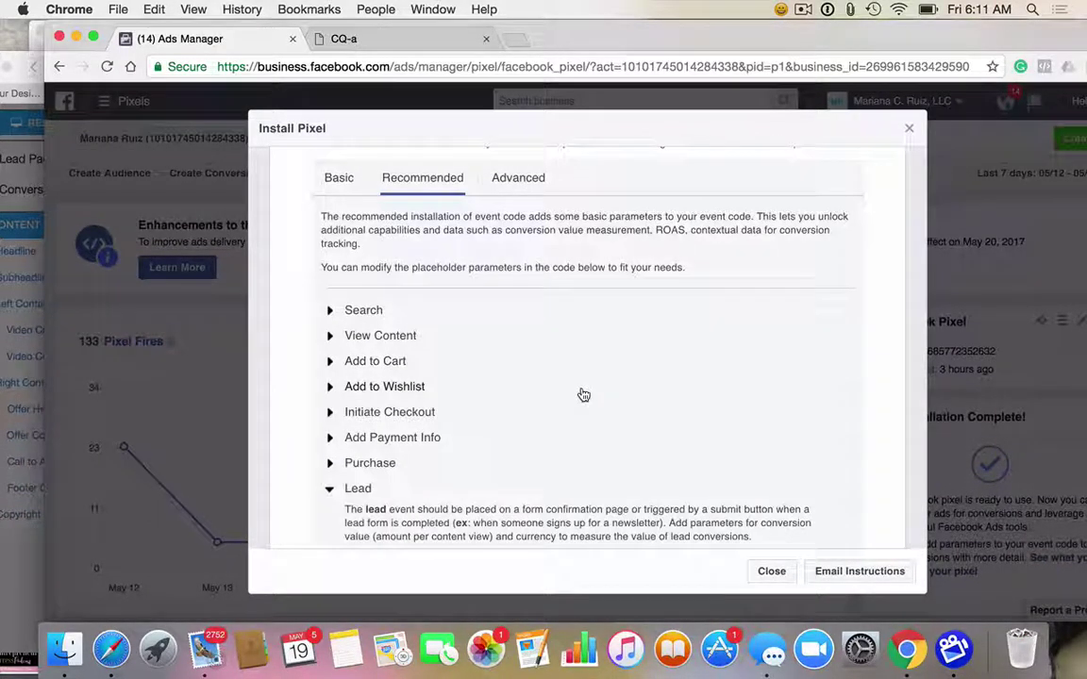
{"action": "scroll", "coordinate": [583, 394], "scroll_direction": "down", "scroll_amount": 3}
{"action": "scroll", "coordinate": [582, 392], "scroll_direction": "up", "scroll_amount": 2}
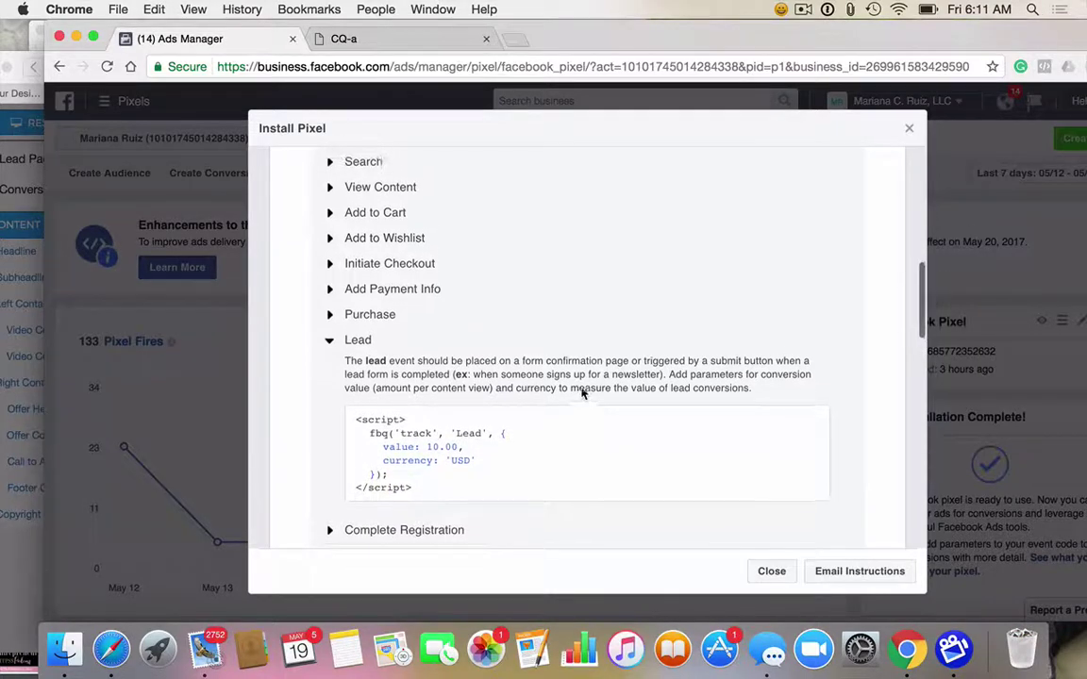
{"action": "scroll", "coordinate": [581, 390], "scroll_direction": "down", "scroll_amount": 3}
{"action": "scroll", "coordinate": [583, 393], "scroll_direction": "up", "scroll_amount": 3}
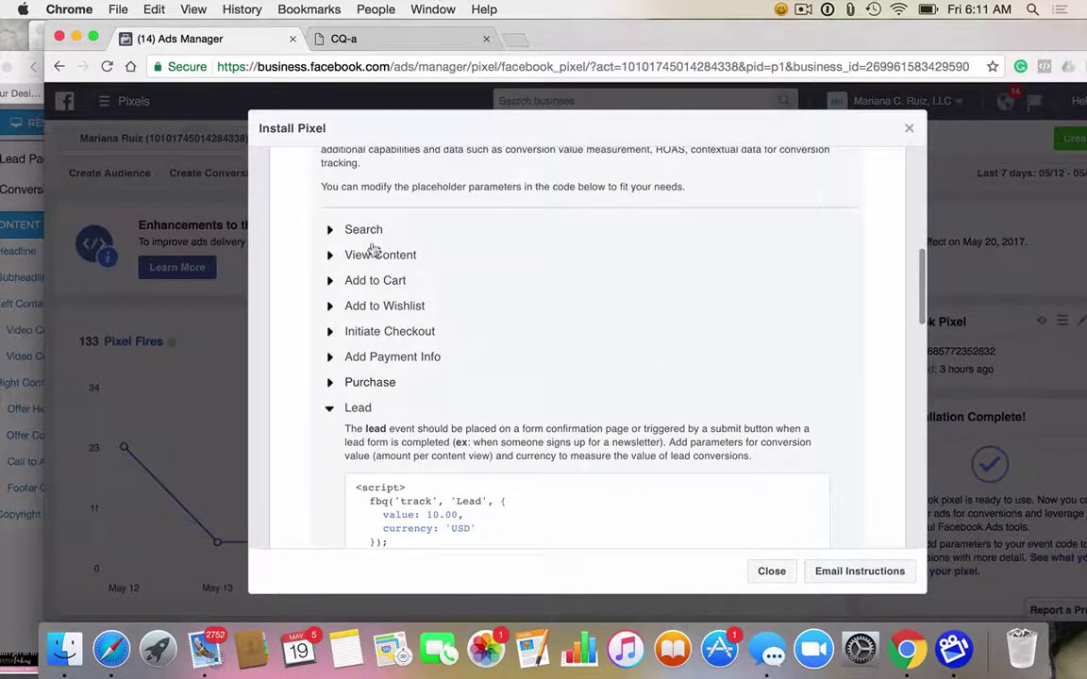
{"action": "scroll", "coordinate": [406, 415], "scroll_direction": "down", "scroll_amount": 2}
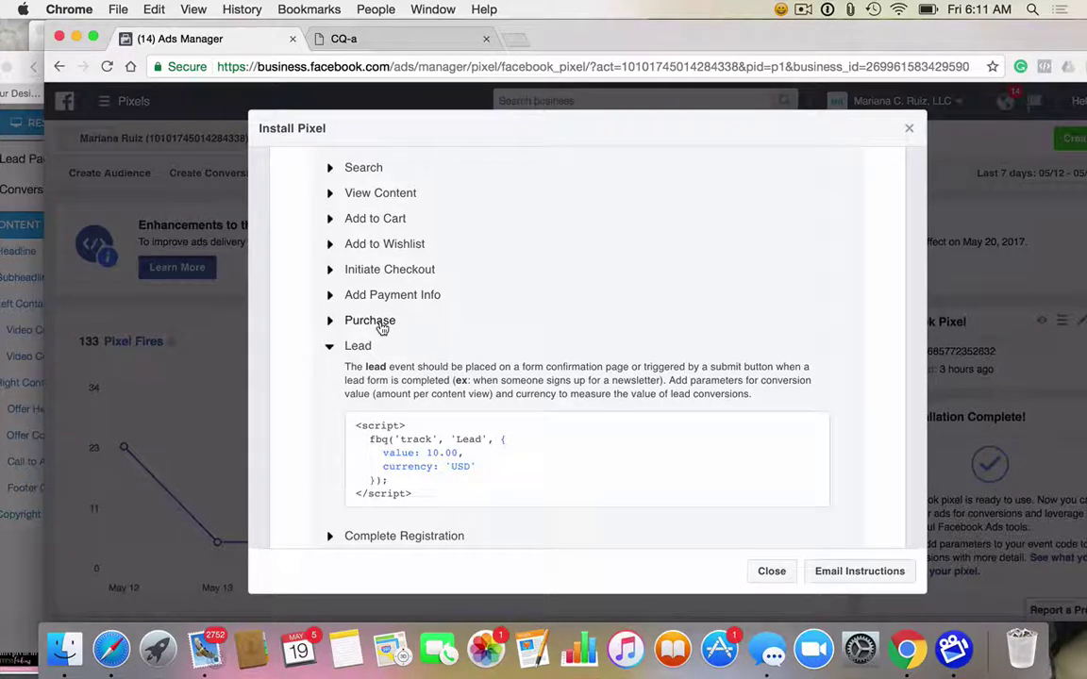
{"action": "scroll", "coordinate": [573, 361], "scroll_direction": "down", "scroll_amount": 3}
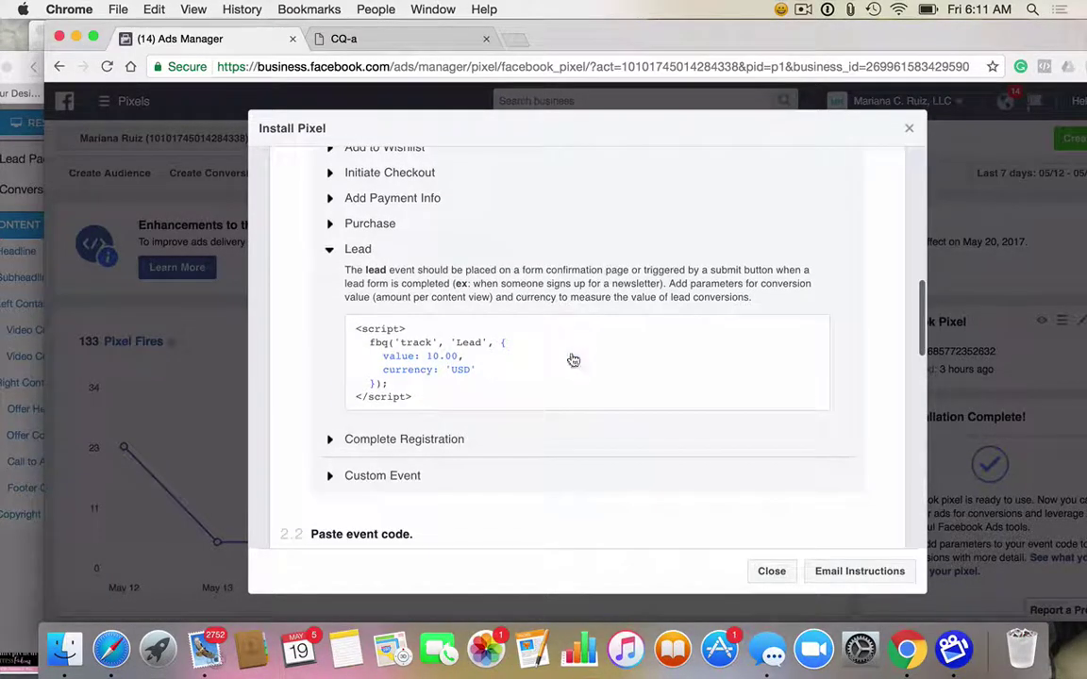
{"action": "mouse_move", "coordinate": [425, 340]}
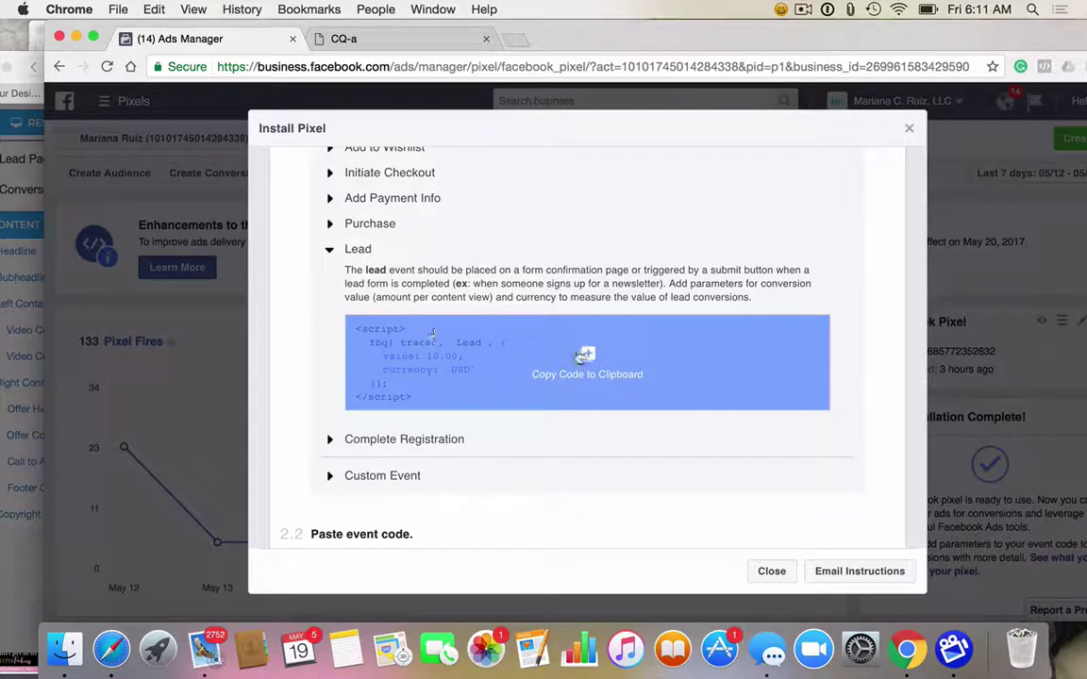
{"action": "left_click", "coordinate": [534, 326]}
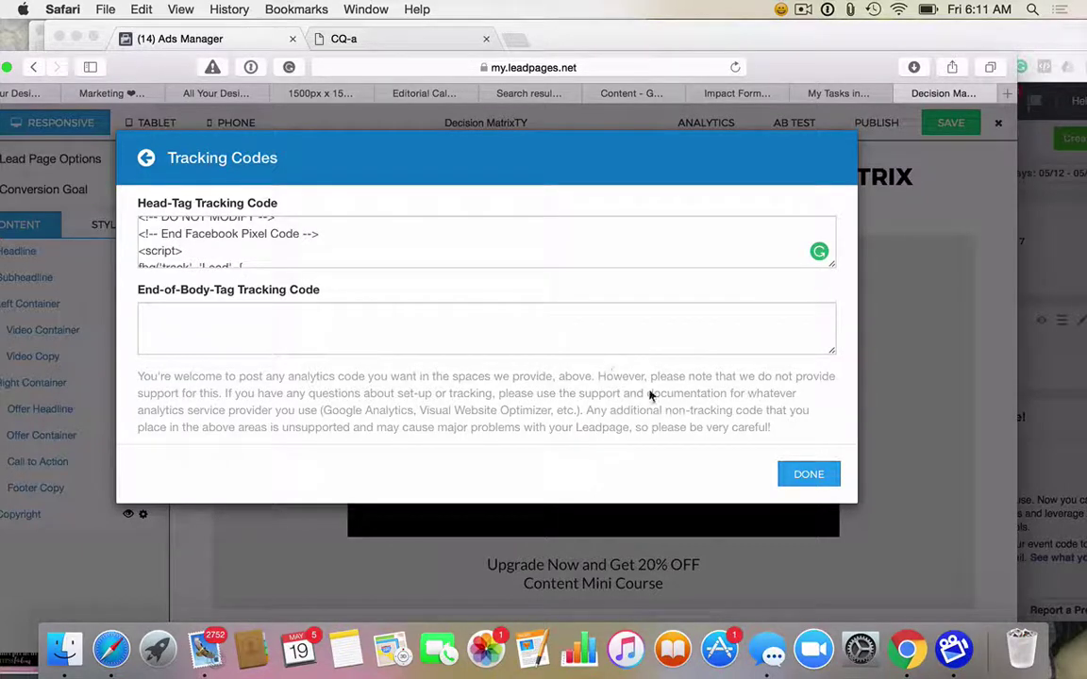
Step: Close Tracking Codes, save the page, and view the live thank-you page in Chrome's CQ-a tab
{"action": "scroll", "coordinate": [238, 248], "scroll_direction": "down", "scroll_amount": 5}
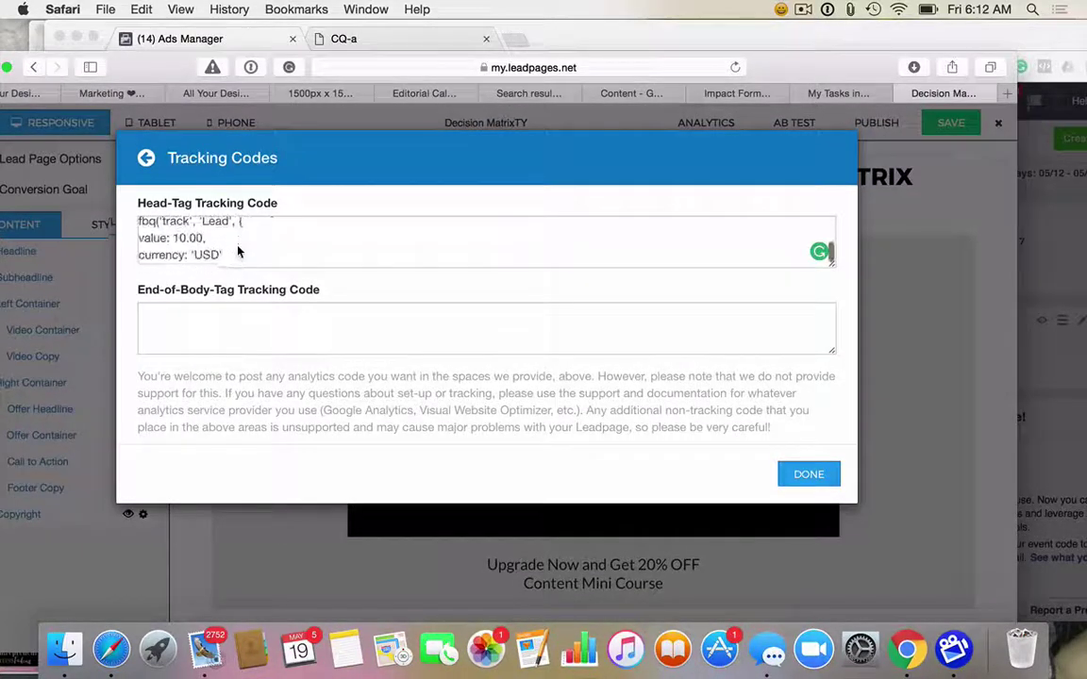
{"action": "left_click", "coordinate": [809, 477]}
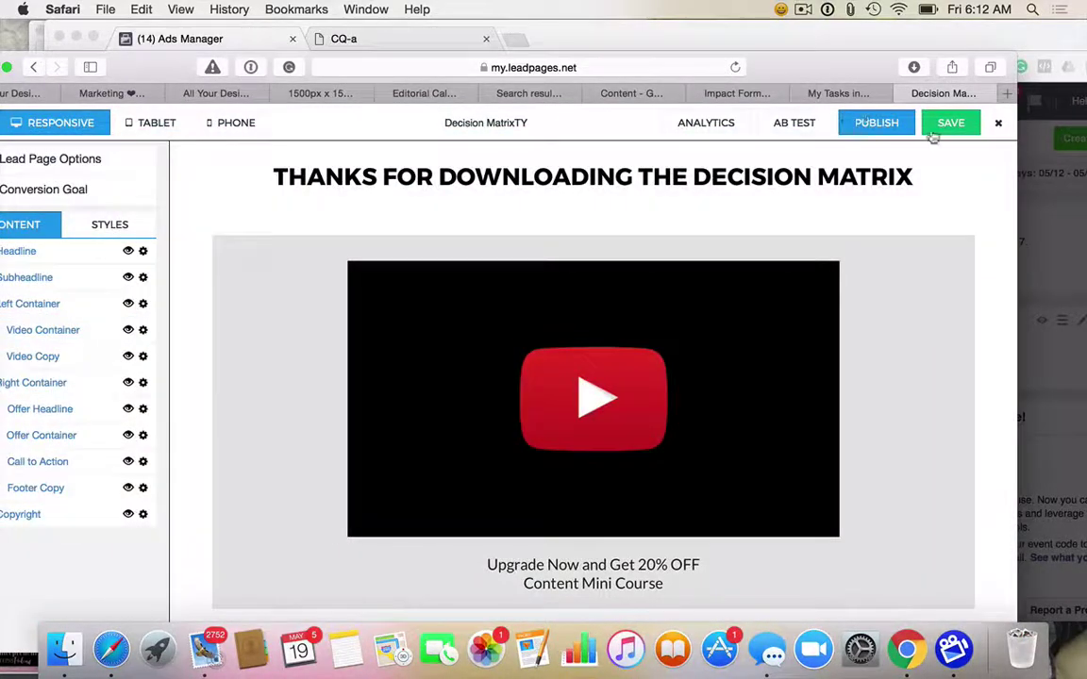
{"action": "left_click", "coordinate": [958, 126]}
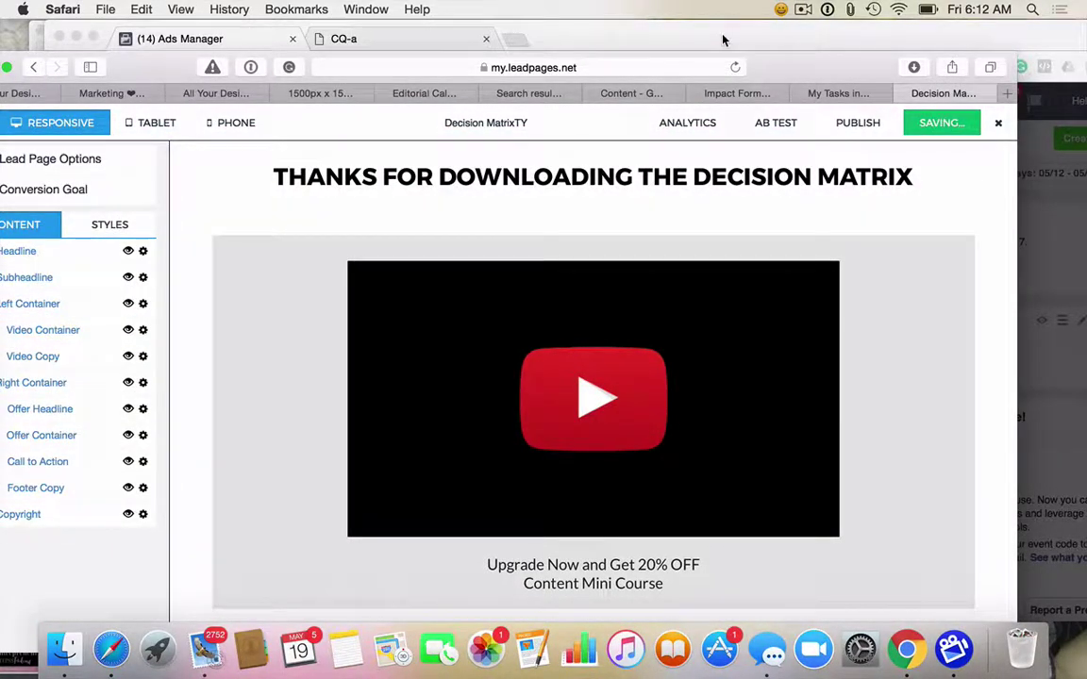
{"action": "key", "text": "super+Tab"}
{"action": "left_click", "coordinate": [396, 41]}
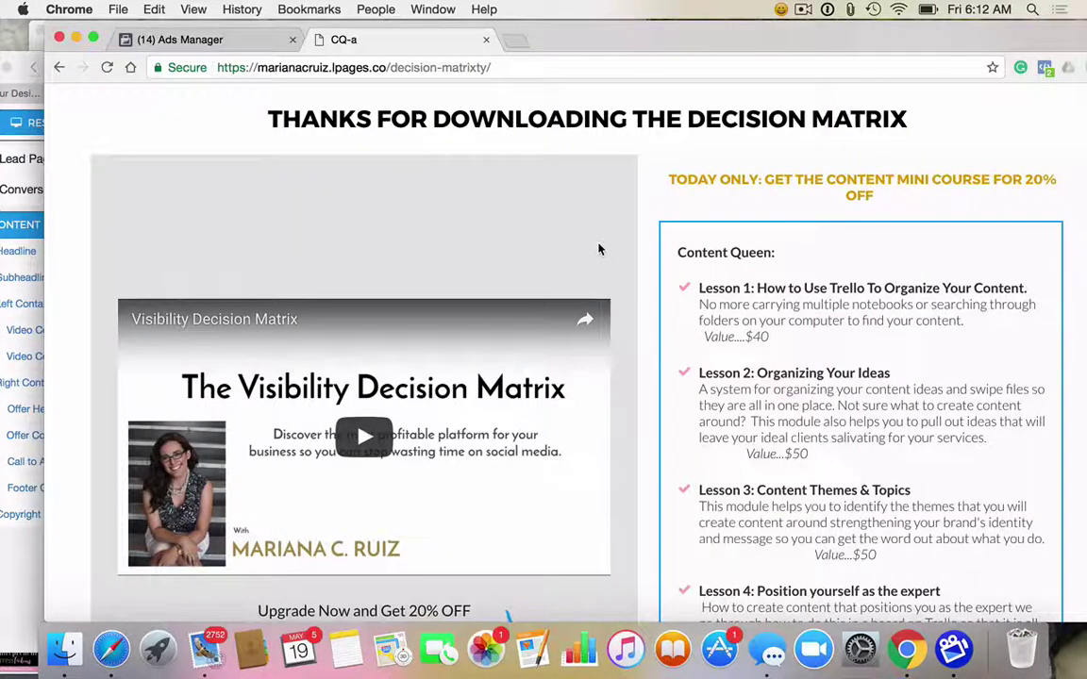
Step: Check Pixel Helper on the live decision-matrixty thank-you page for one pixel firing PageView and Lead
{"action": "left_click", "coordinate": [1046, 68]}
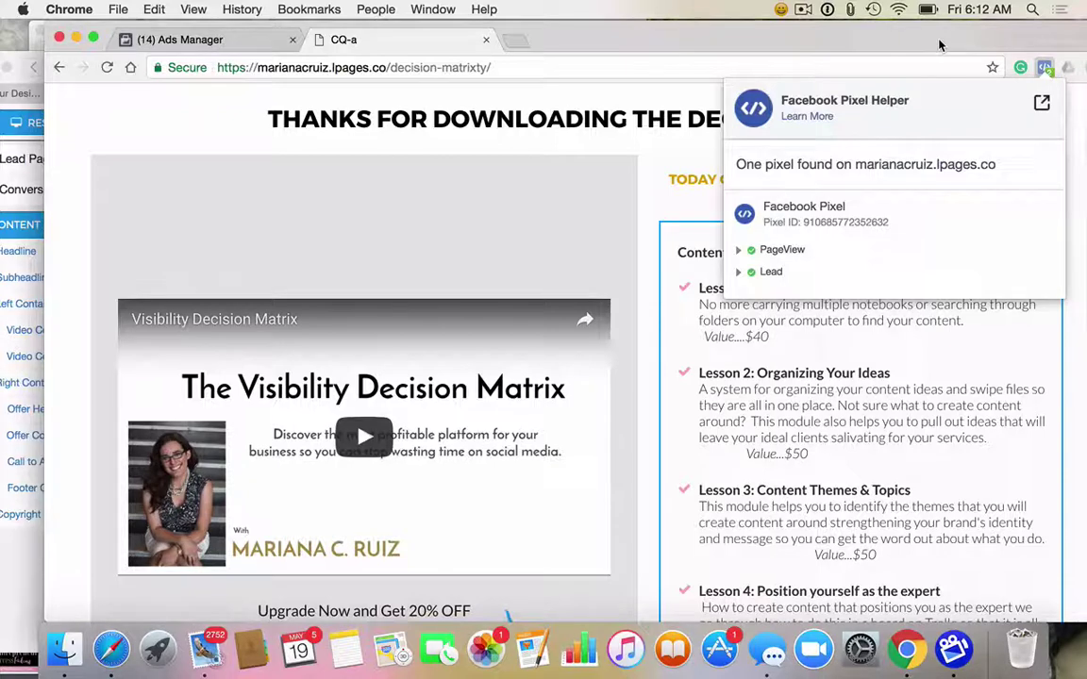
{"action": "left_click", "coordinate": [803, 11]}
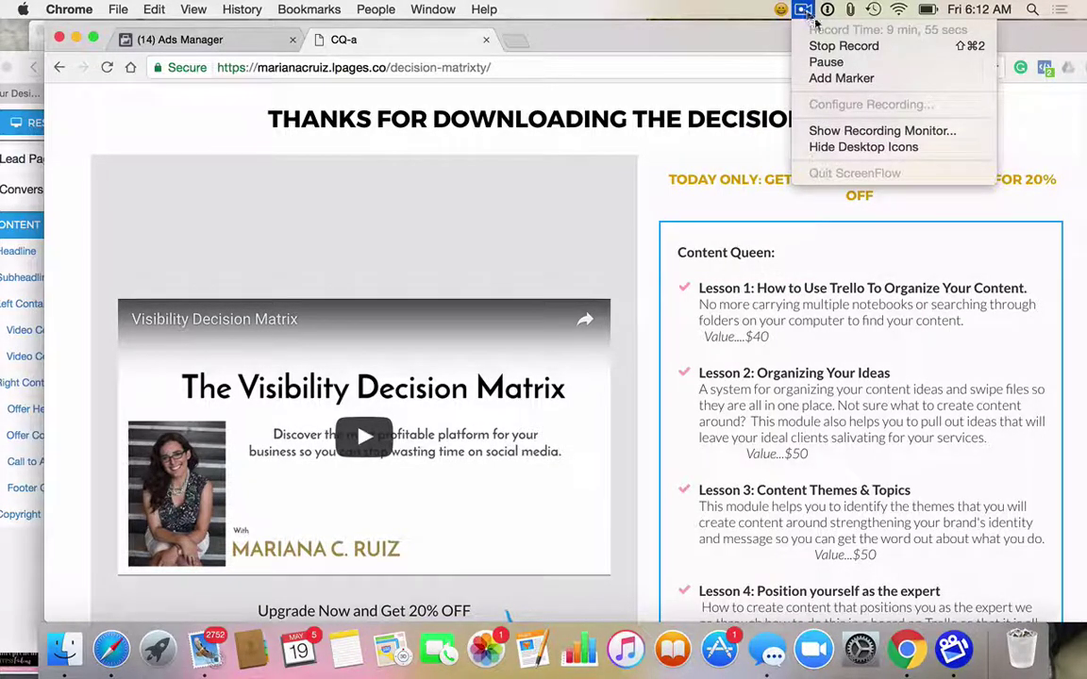